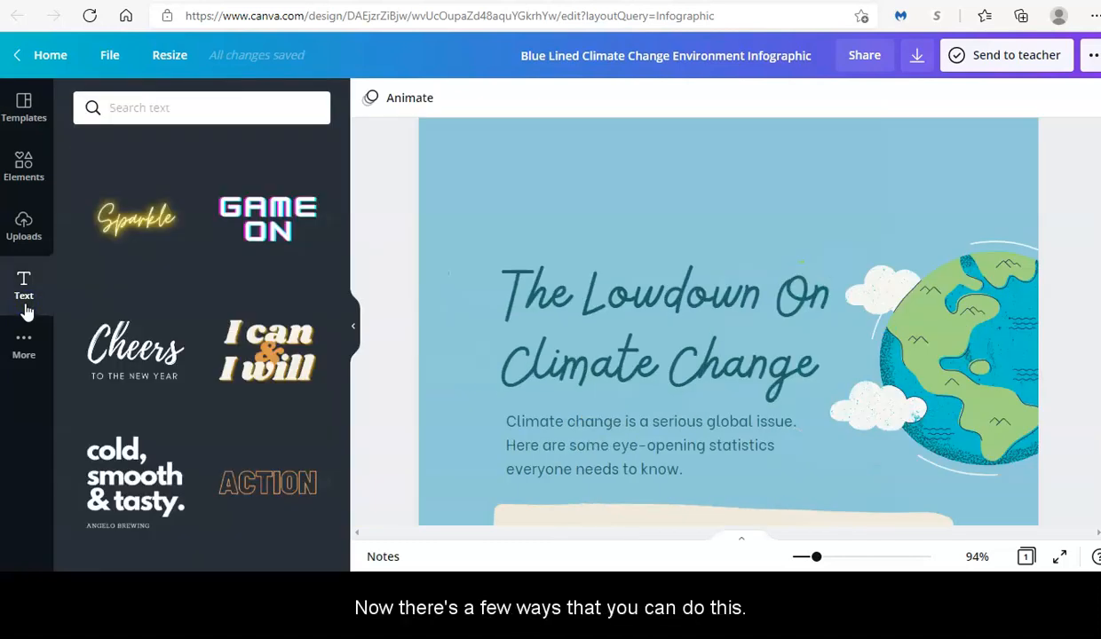
# - Select the infographic title and type 'How to bake the best apple pie' over its wording
pyautogui.click(545, 326)
pyautogui.click(545, 327)
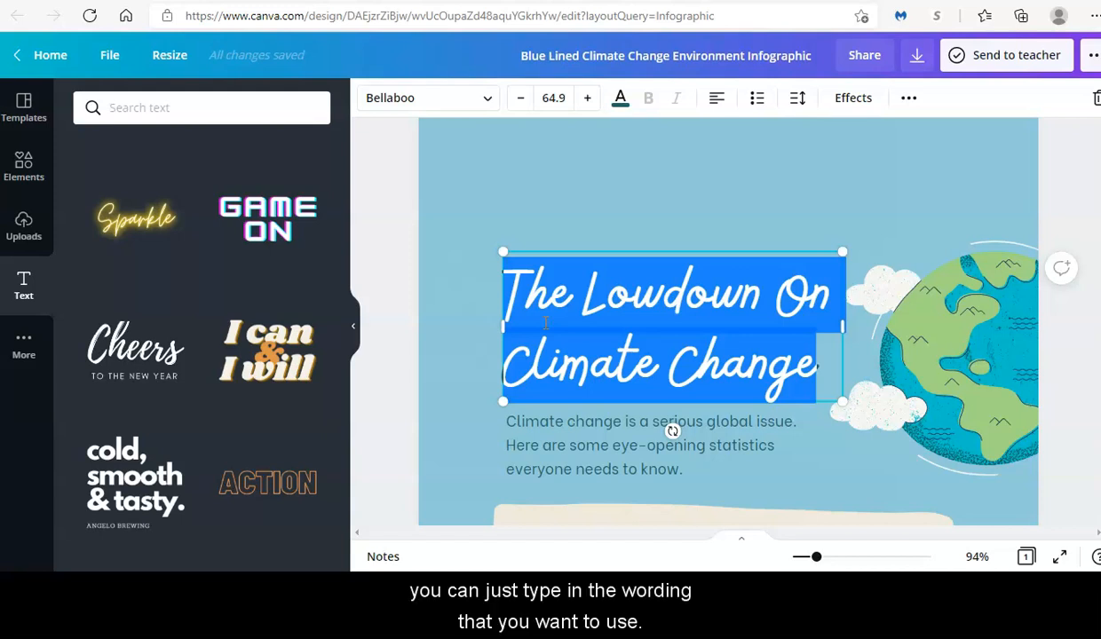
pyautogui.write('How to ')
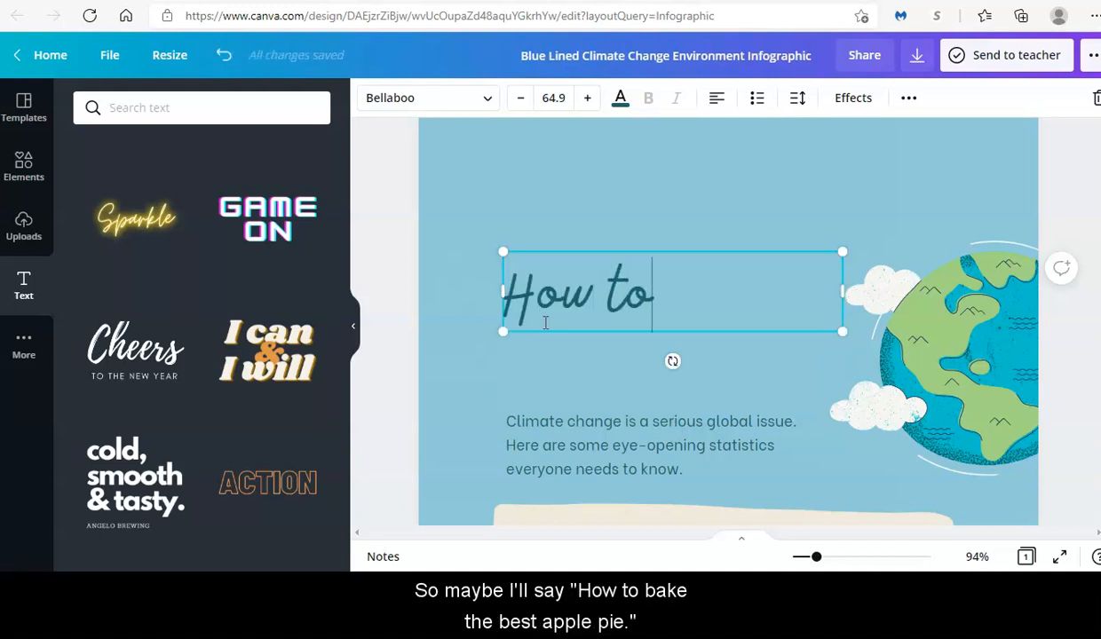
pyautogui.write('bake the best')
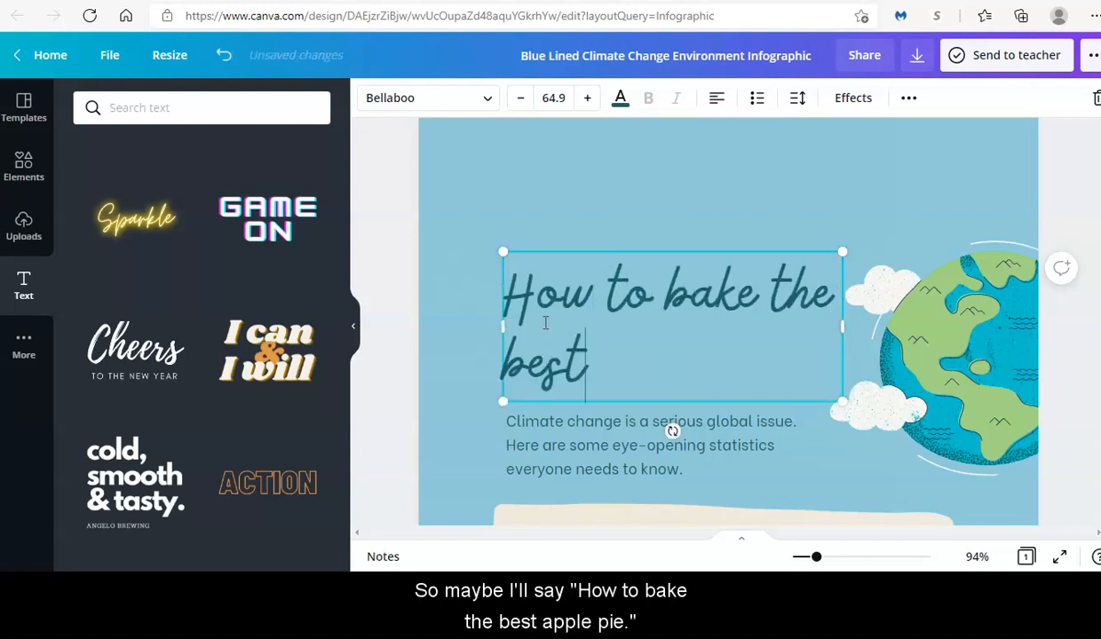
pyautogui.write(' apple pie')
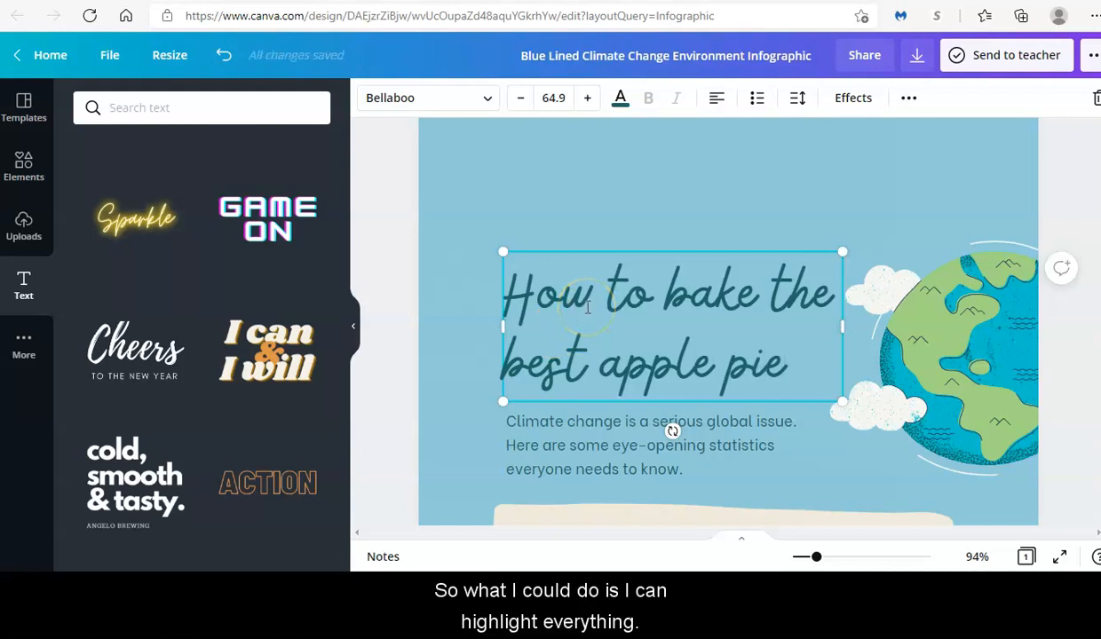
# - Try Aileron Regular and Afrah on the apple pie title, then settle on Chloe
pyautogui.tripleClick(587, 306)
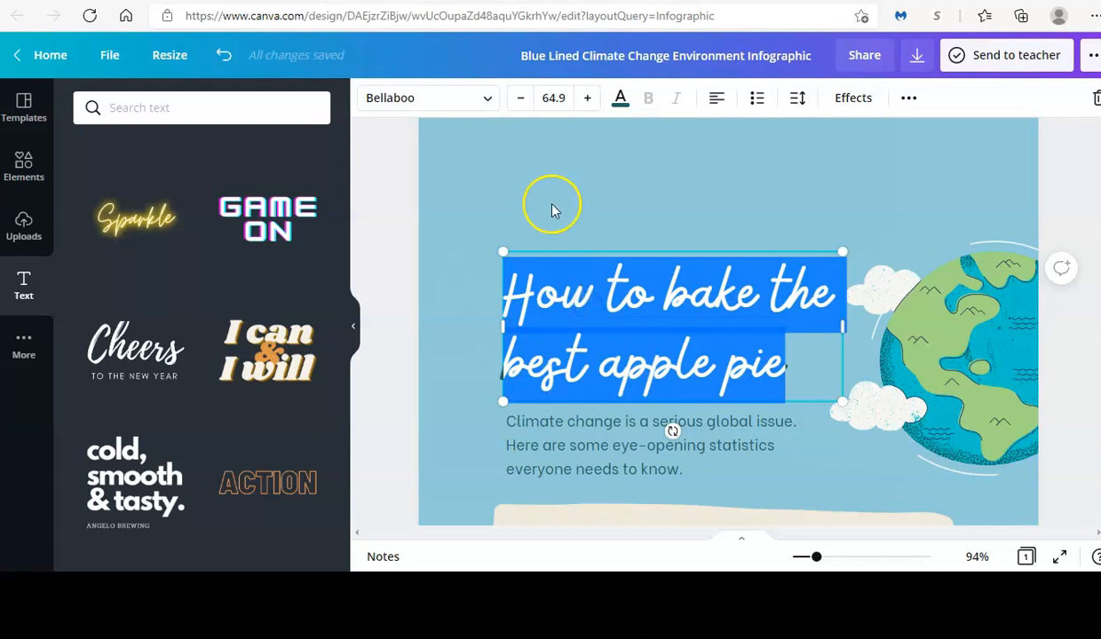
pyautogui.click(489, 100)
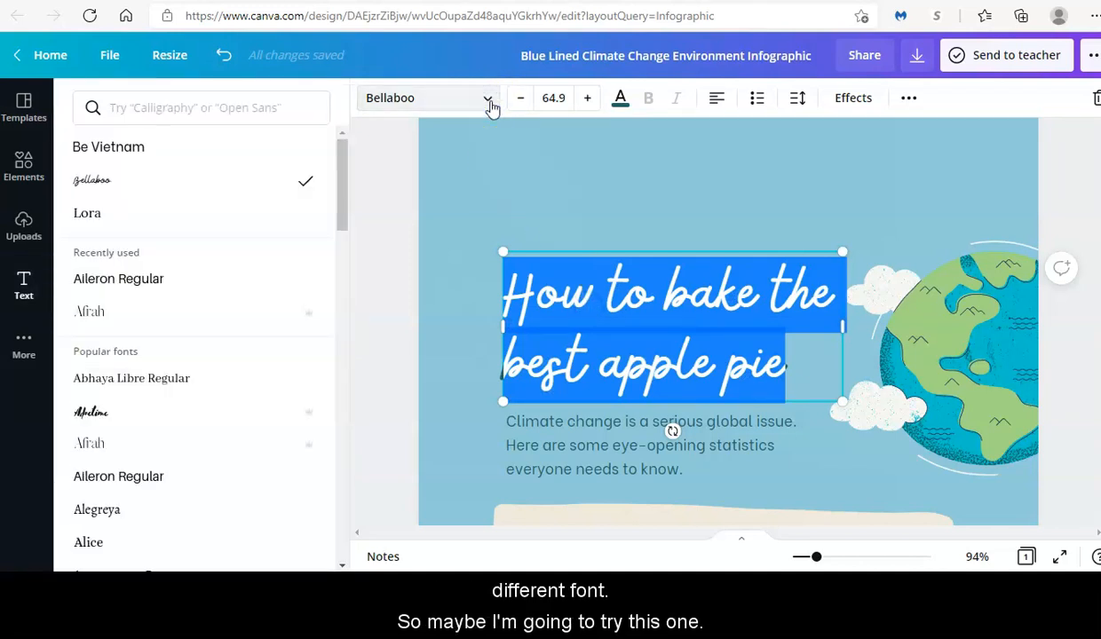
pyautogui.click(238, 279)
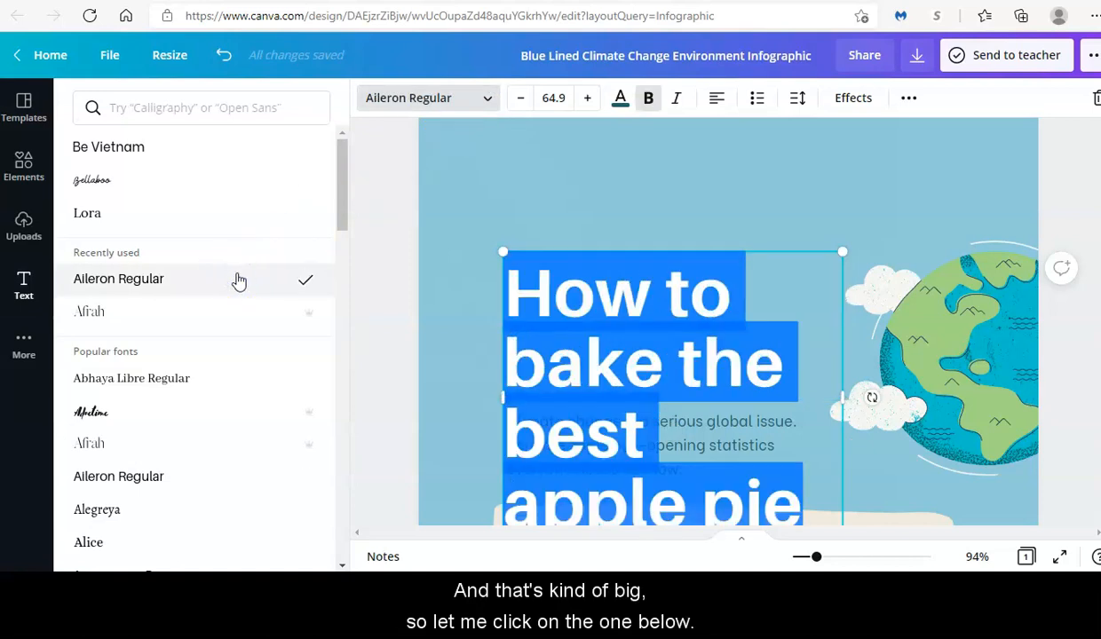
pyautogui.click(190, 312)
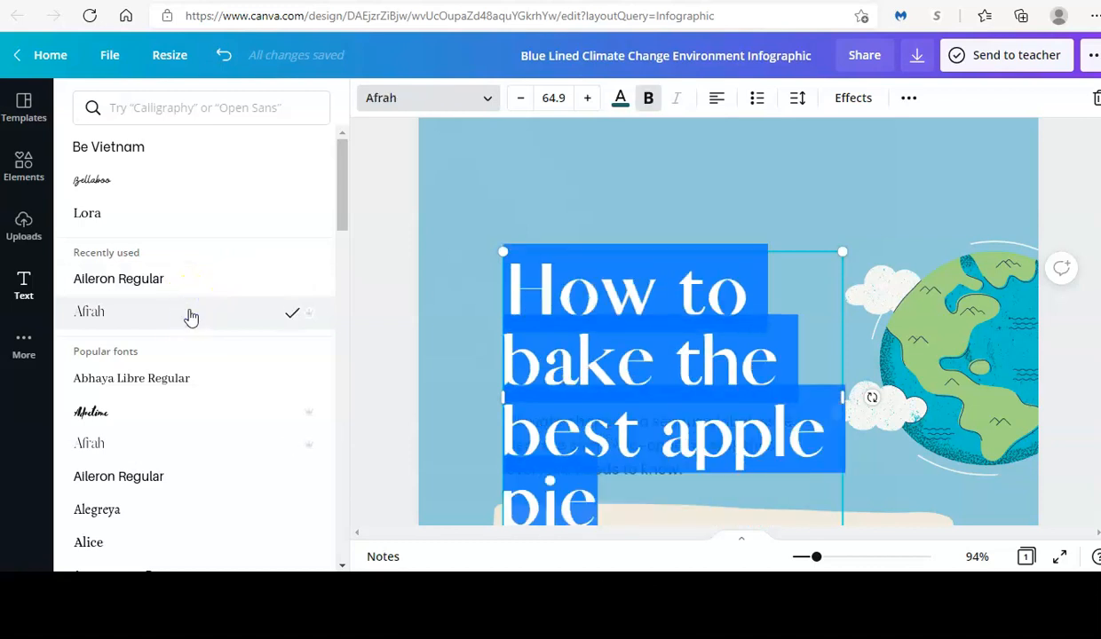
pyautogui.moveTo(341, 189); pyautogui.dragTo(341, 380)
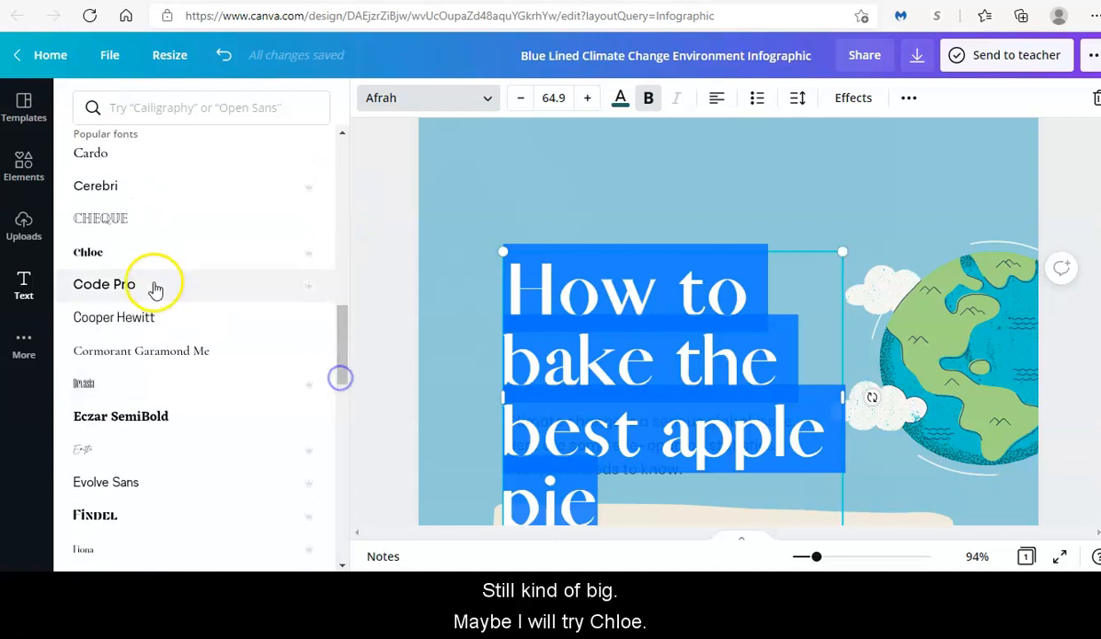
pyautogui.click(142, 256)
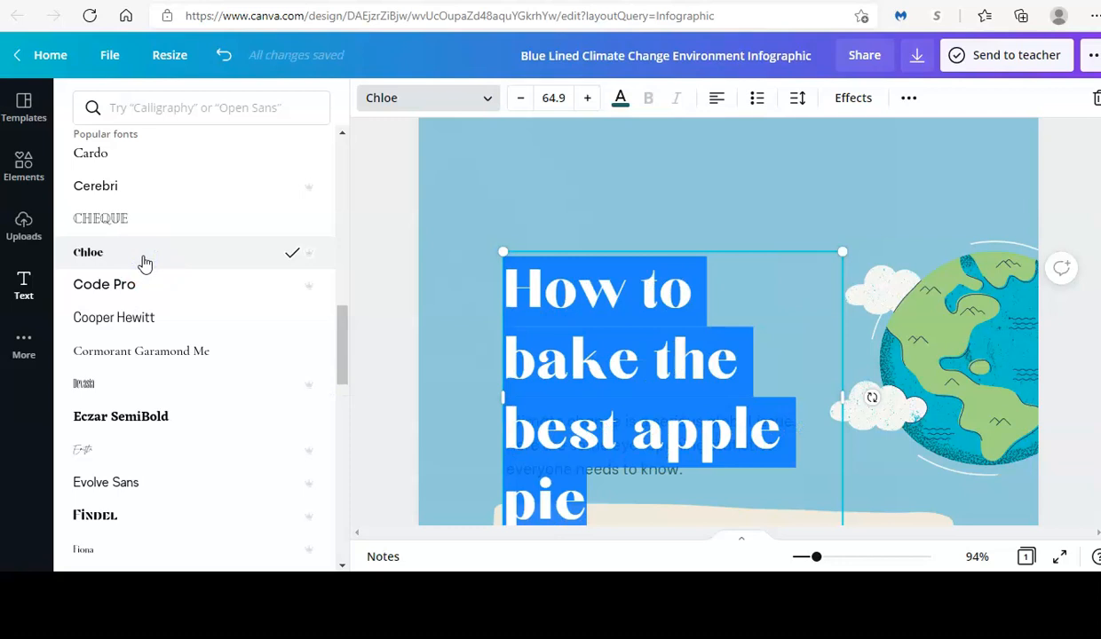
# - Set the title's font size to 35
pyautogui.click(554, 99)
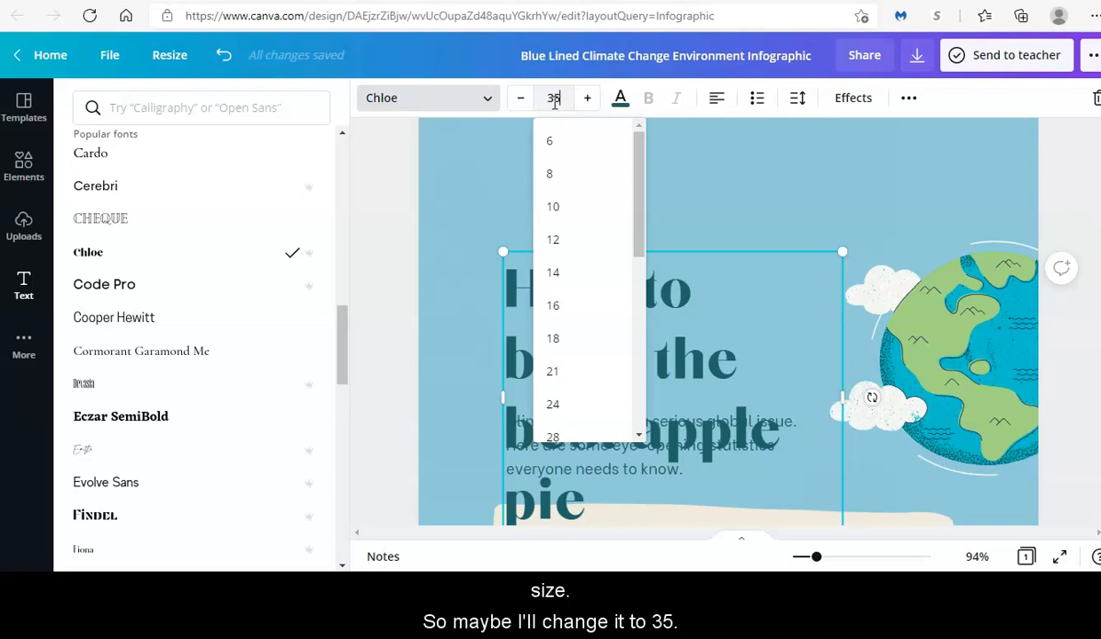
pyautogui.press('Return')
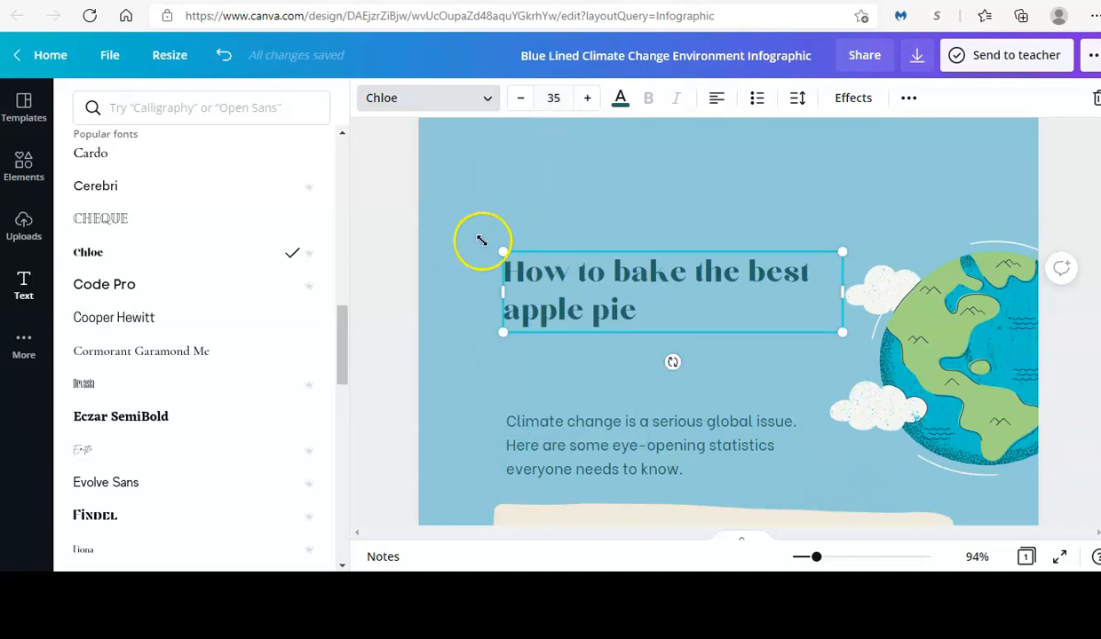
# - Add the 'cold, smooth & tasty' preset from the Text panel's ready-made styles
pyautogui.click(543, 427)
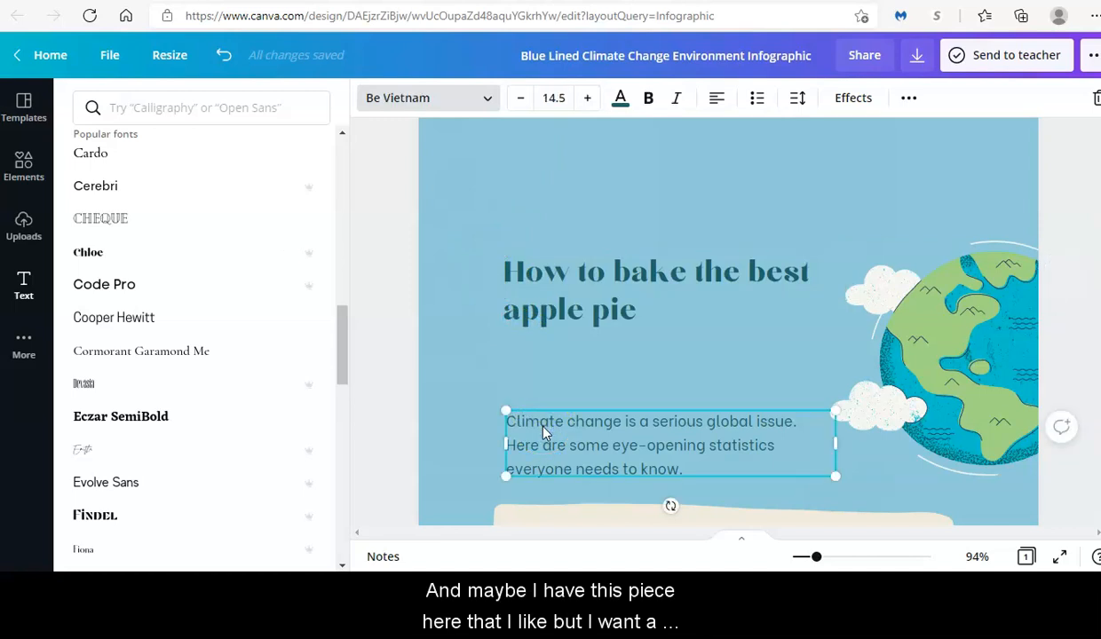
pyautogui.click(25, 293)
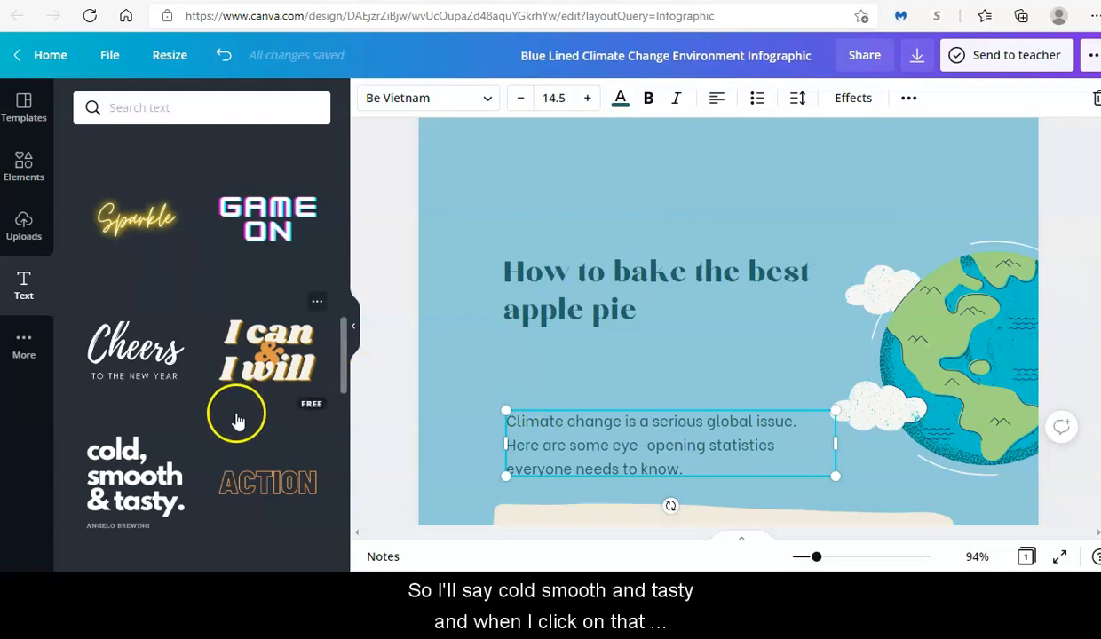
pyautogui.click(131, 476)
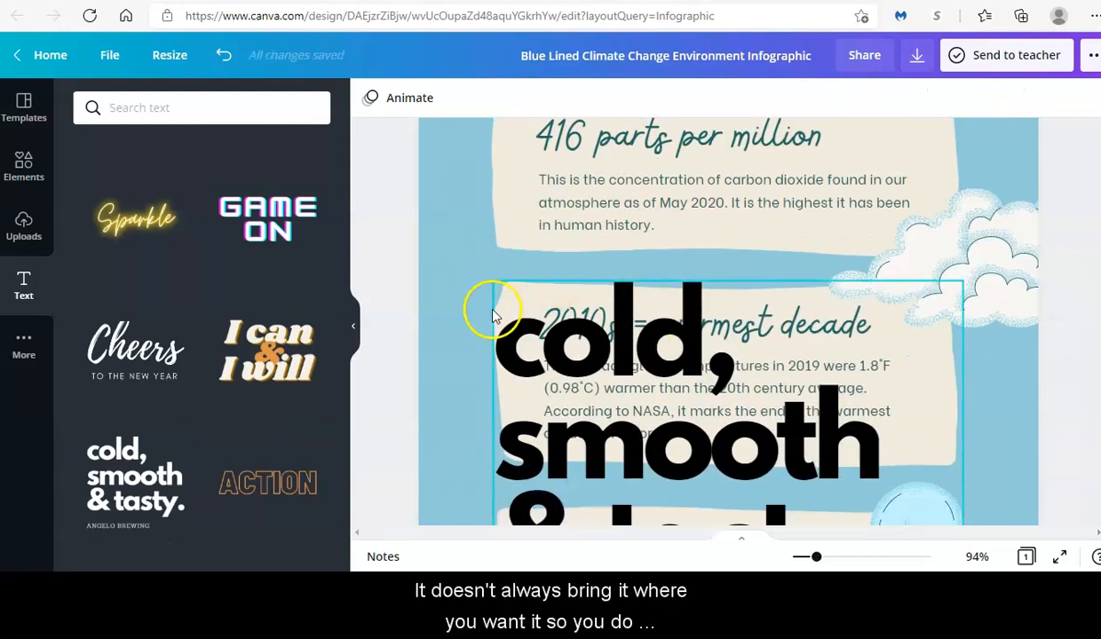
# - Drag the 'cold, smooth & tasty' text up toward the top of the page
pyautogui.moveTo(491, 331); pyautogui.dragTo(496, 178)
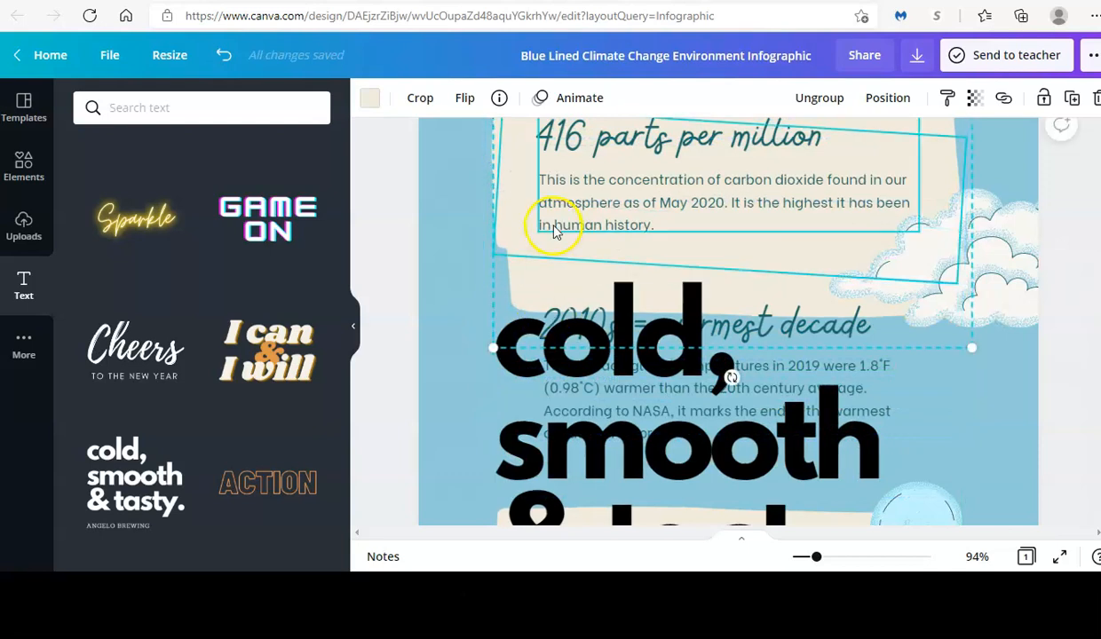
pyautogui.click(497, 367)
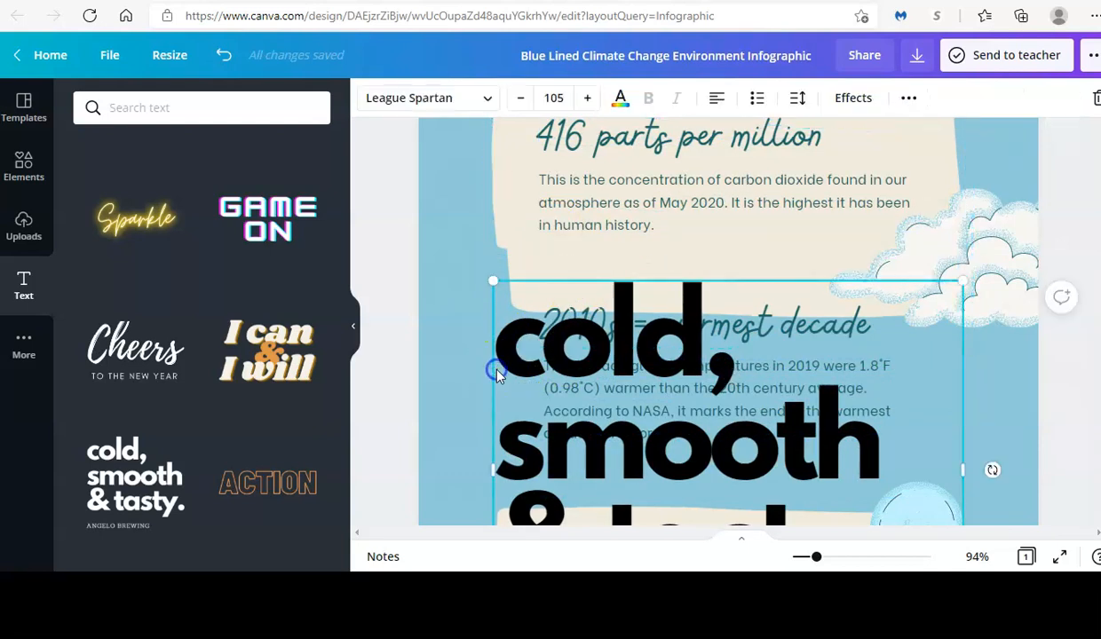
pyautogui.moveTo(496, 286); pyautogui.dragTo(486, 0)
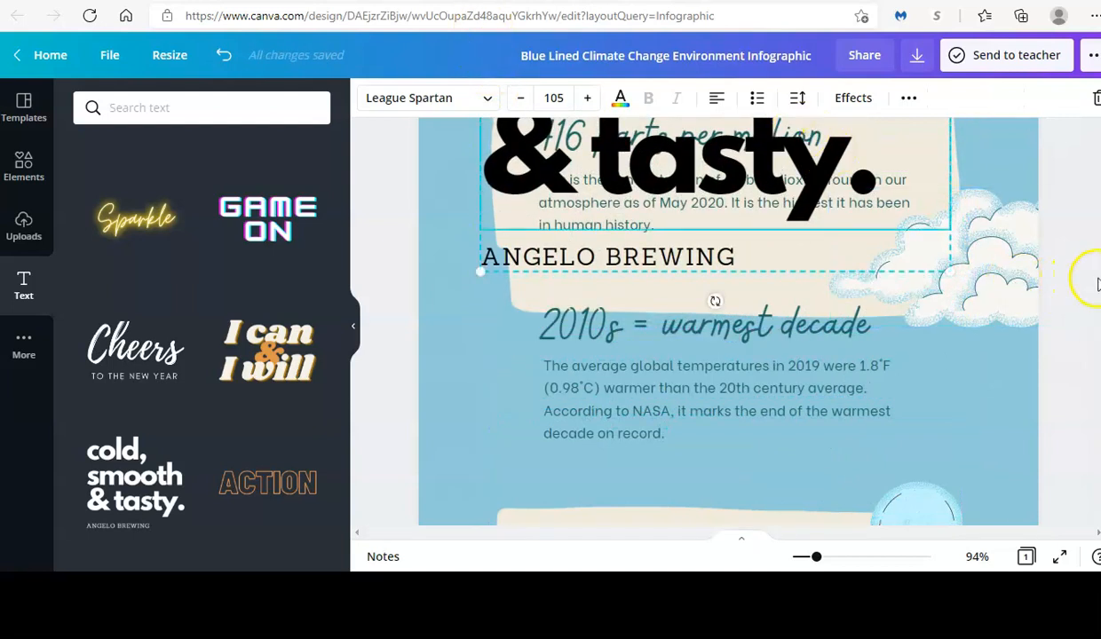
pyautogui.scroll(3, 728, 322)
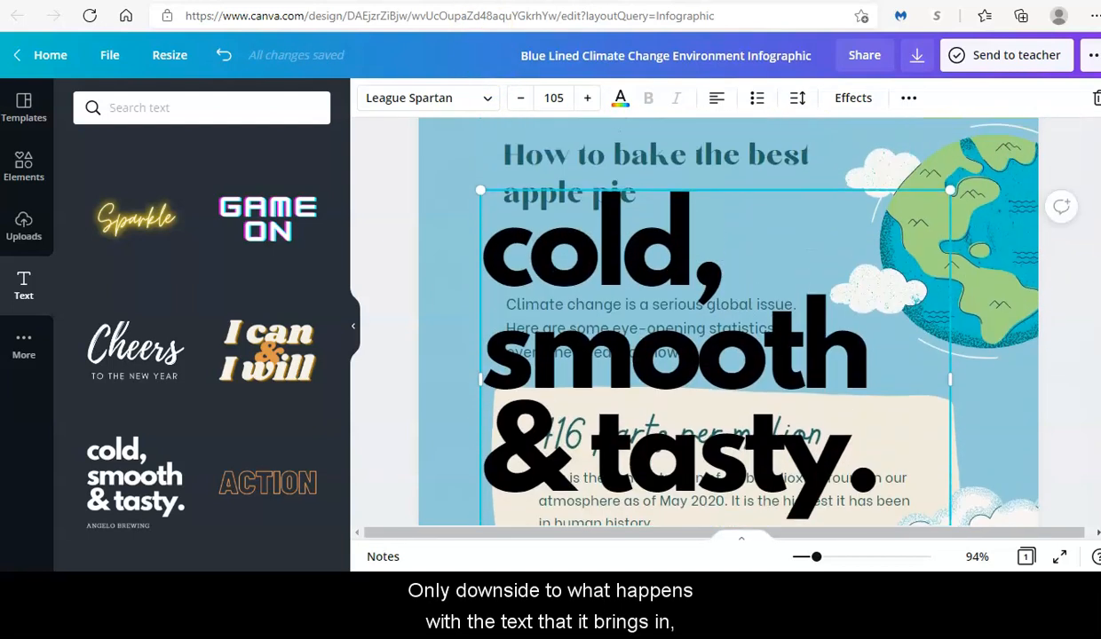
pyautogui.press('Escape')
# - Resize that text to 20 and move the group just below the apple pie title
pyautogui.click(505, 271)
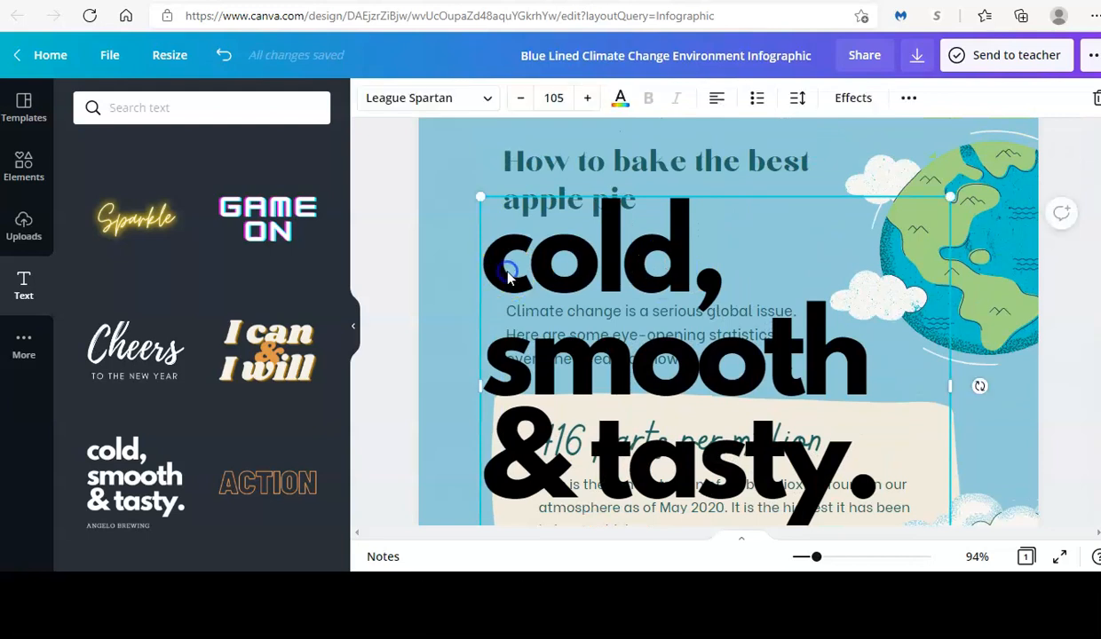
pyautogui.doubleClick(507, 272)
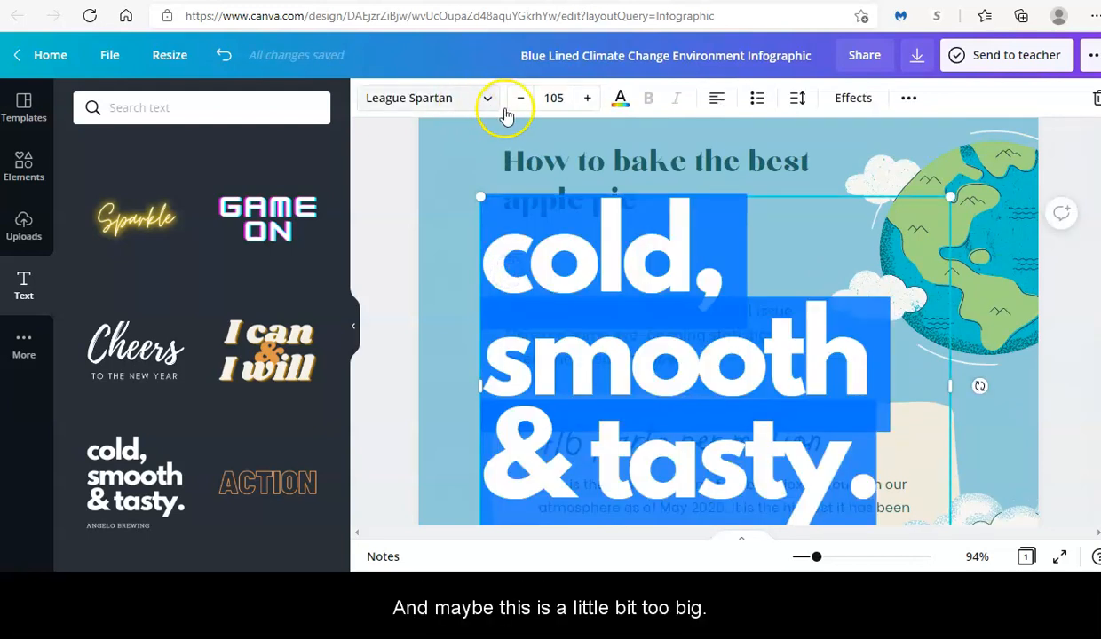
pyautogui.click(555, 98)
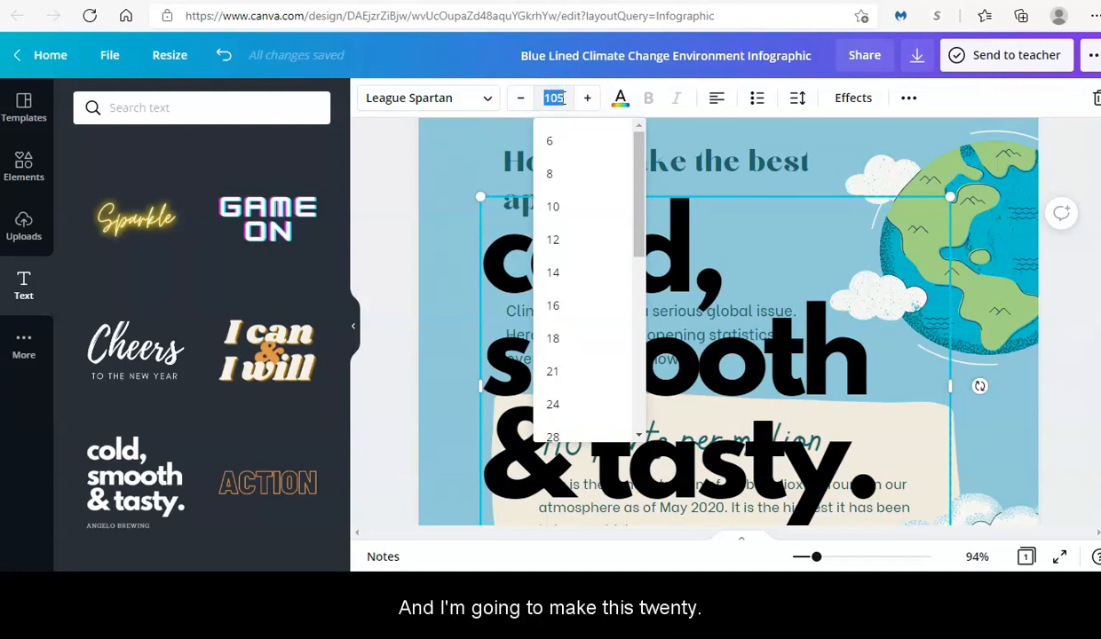
pyautogui.press('Return')
pyautogui.click(555, 97)
pyautogui.click(528, 288)
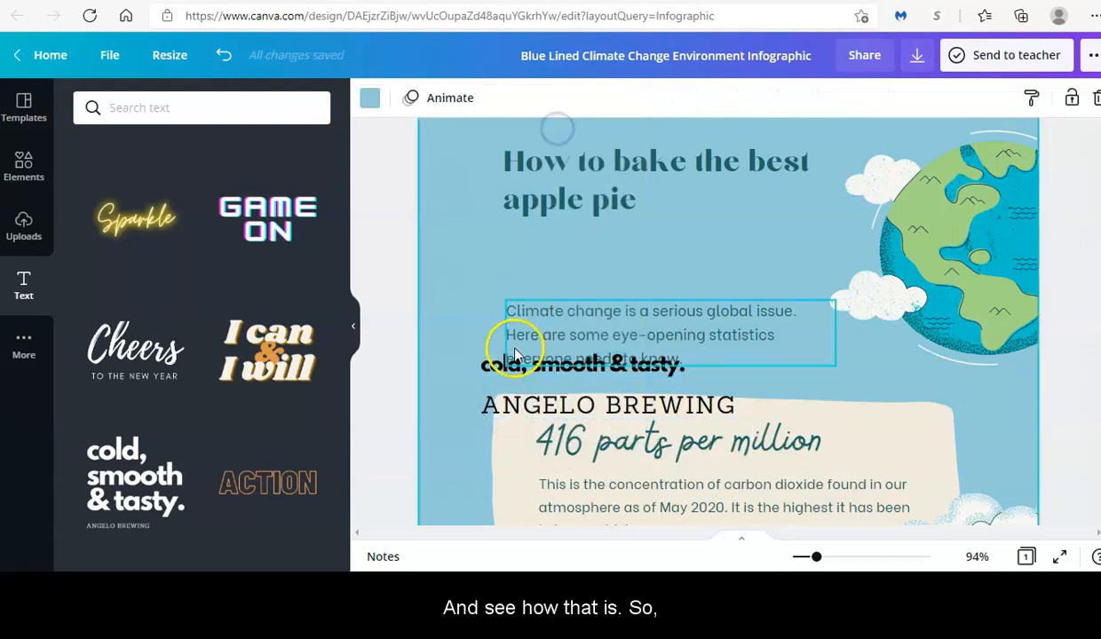
pyautogui.click(481, 362)
pyautogui.moveTo(480, 362); pyautogui.dragTo(503, 262)
# - Retype 'cold, smooth & tasty.' as 'In 5 easy steps', then select ANGELO in the line below
pyautogui.click(519, 255)
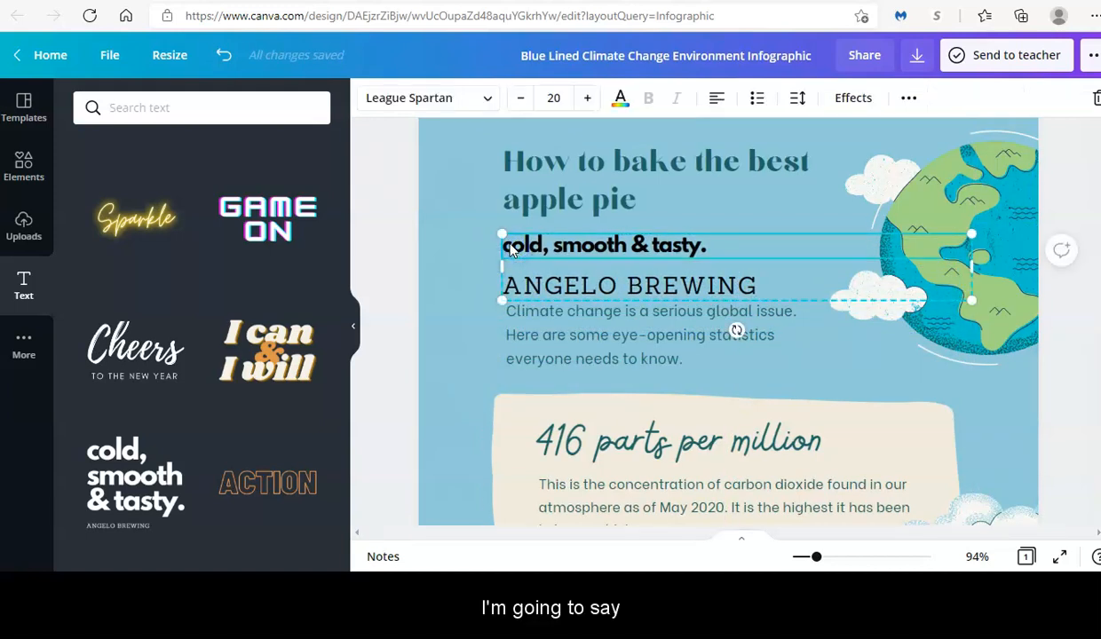
pyautogui.doubleClick(509, 246)
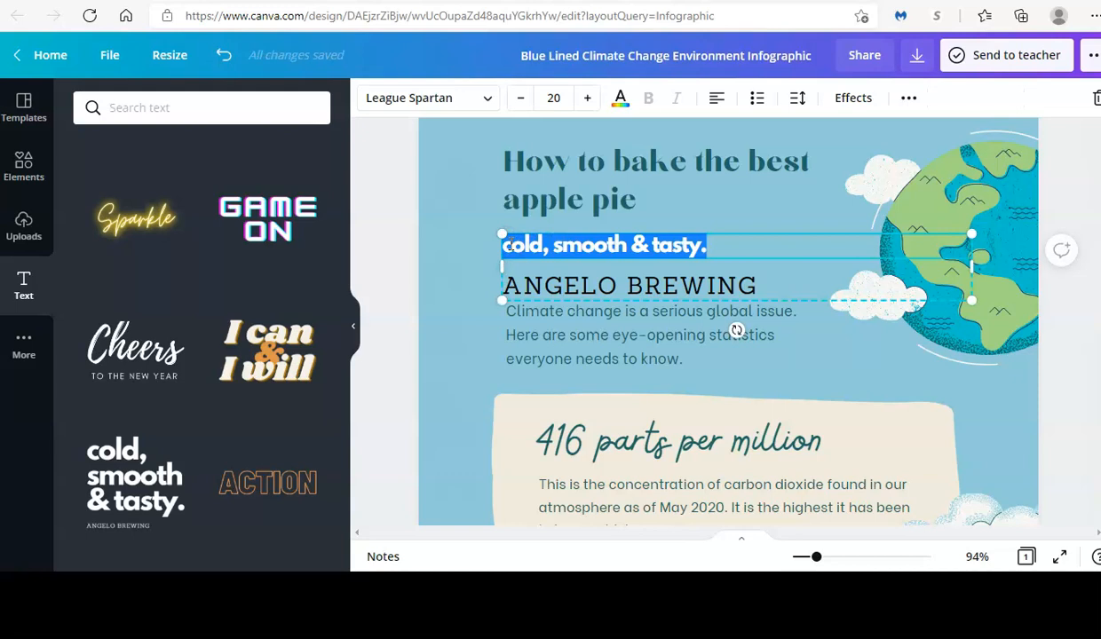
pyautogui.write('In 5 easy ')
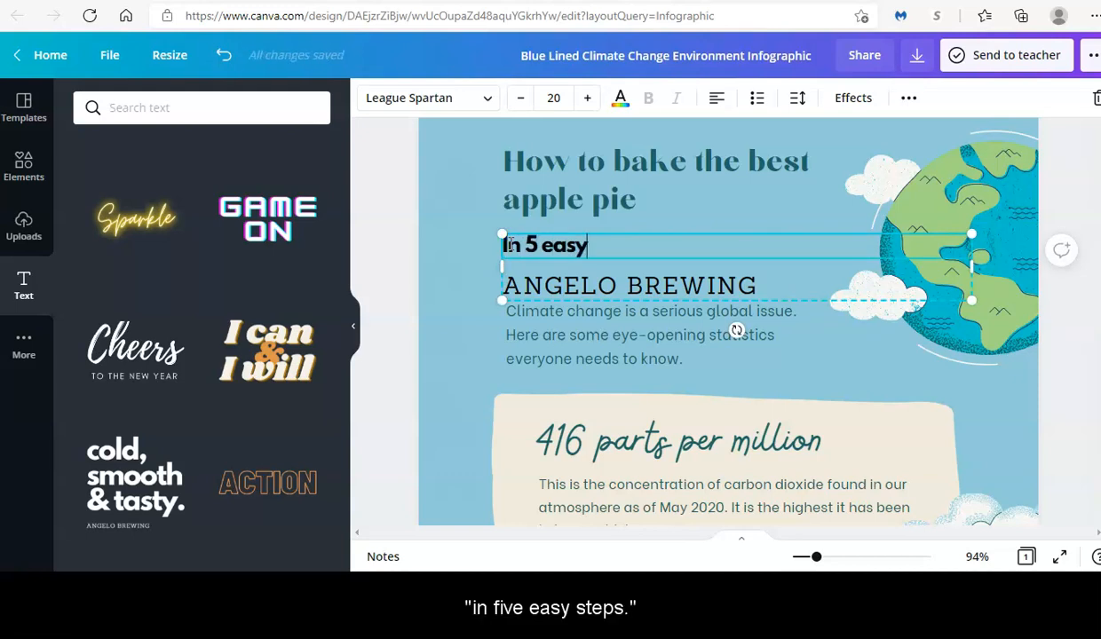
pyautogui.write('steps')
pyautogui.click(544, 286)
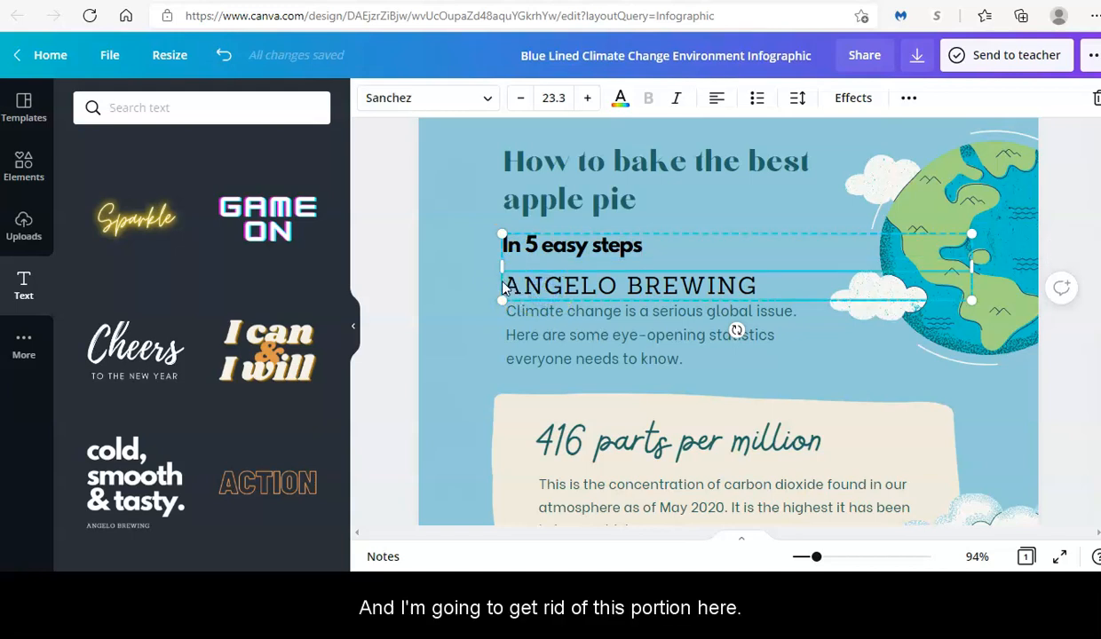
pyautogui.doubleClick(527, 284)
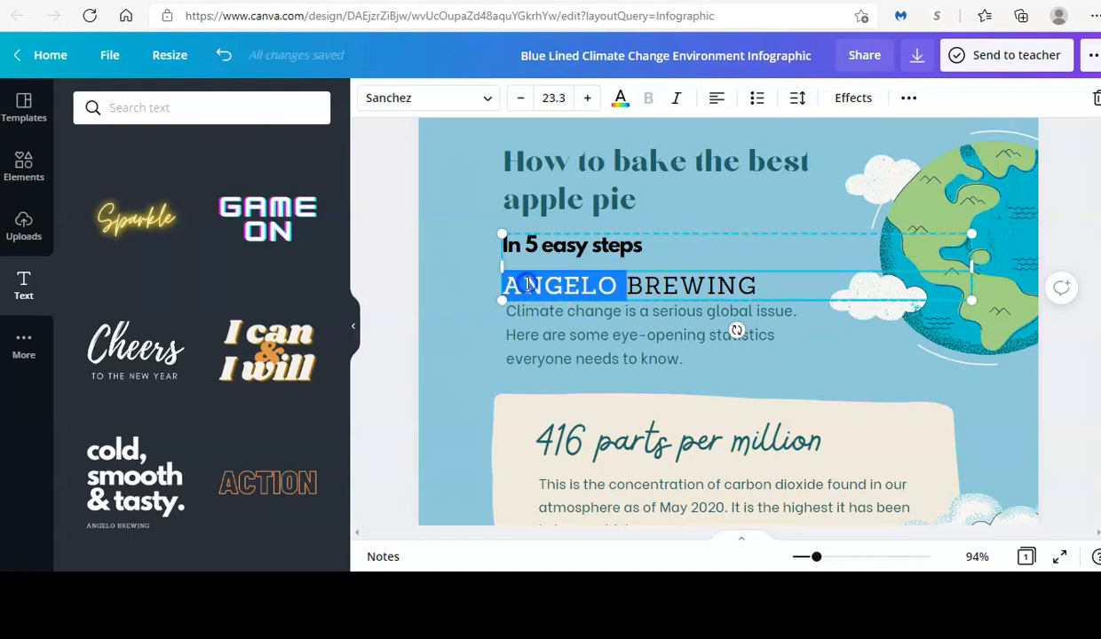
# - Erase ANGELO and BREWING word by word, then delete the climate change paragraph
pyautogui.press('BackSpace')
pyautogui.doubleClick(535, 285)
pyautogui.press('BackSpace')
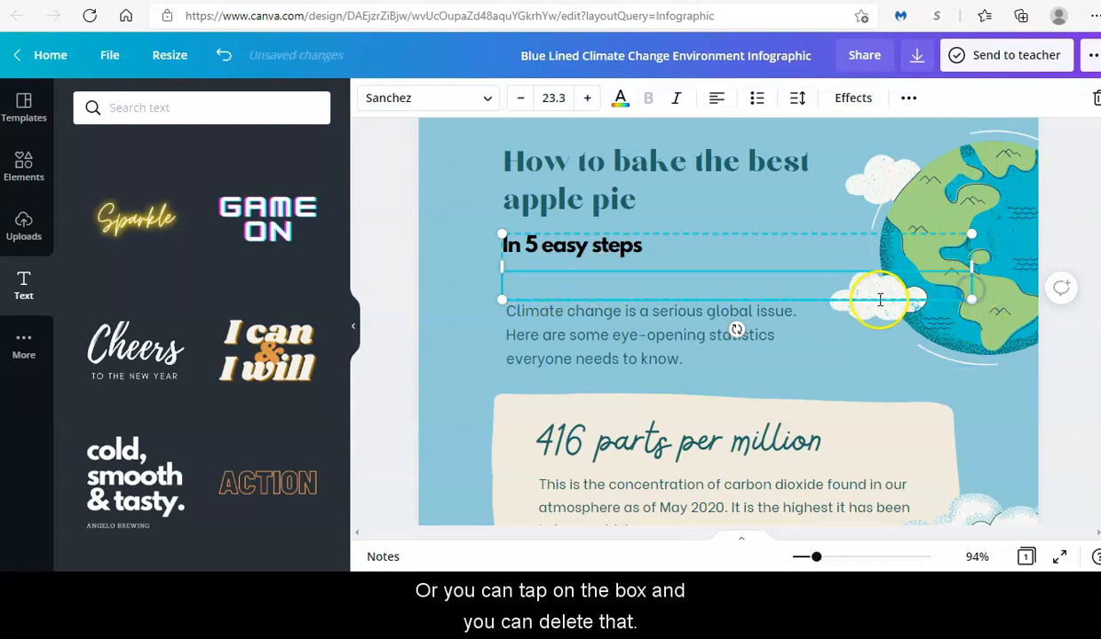
pyautogui.click(549, 286)
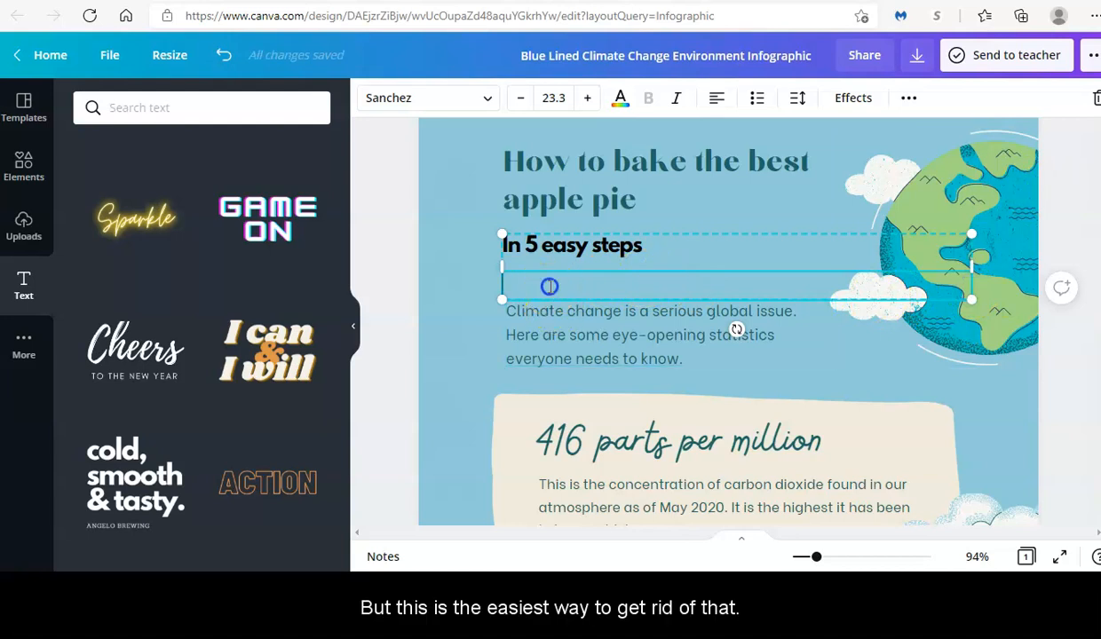
pyautogui.click(449, 311)
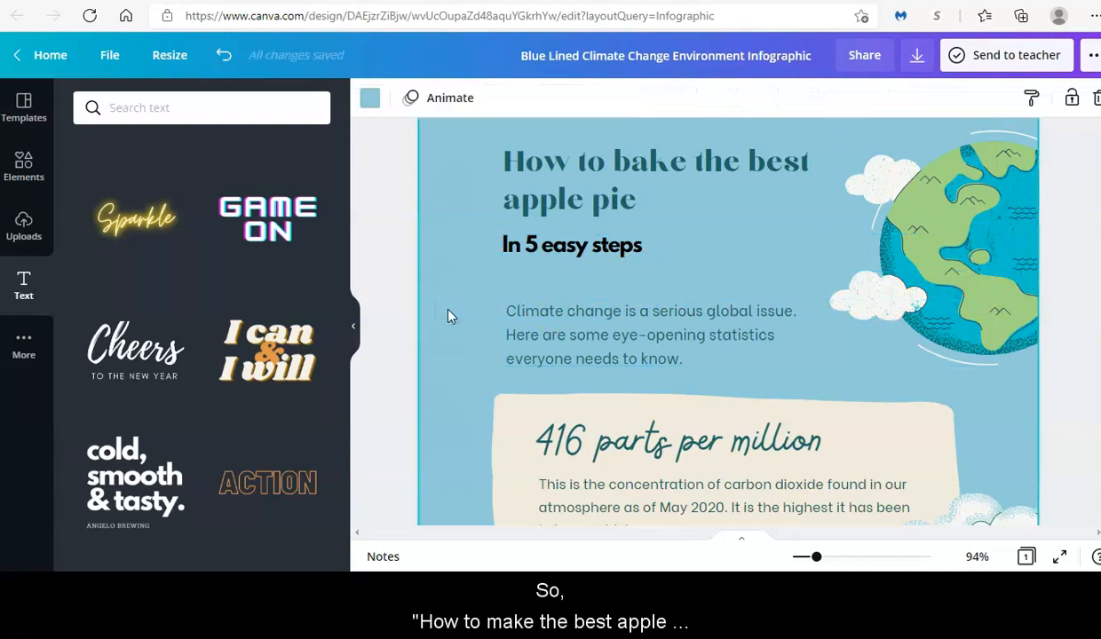
pyautogui.click(561, 342)
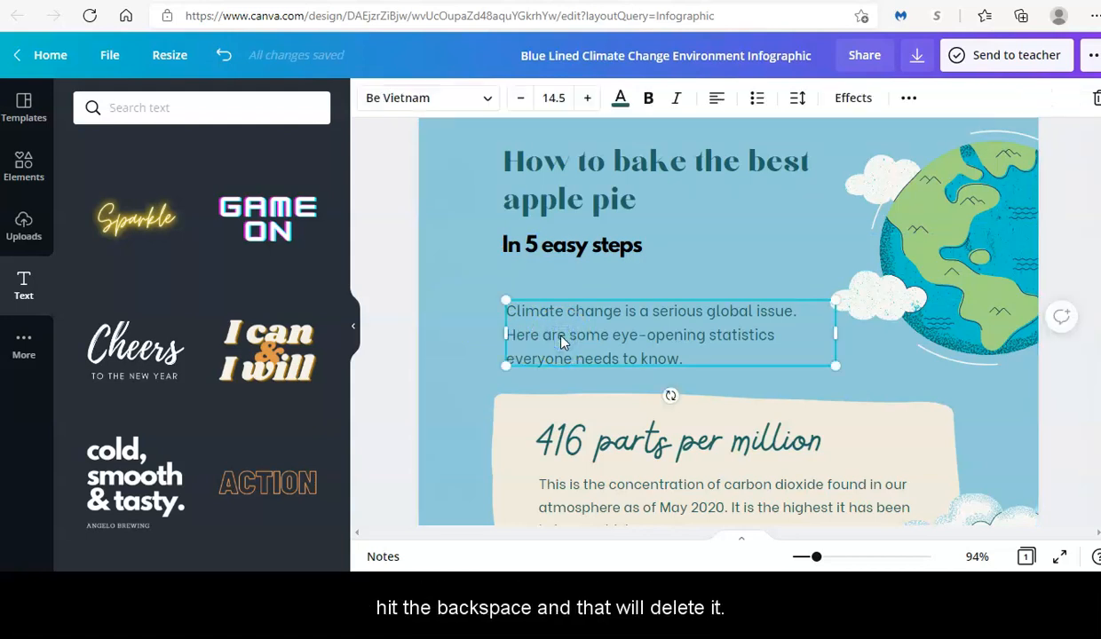
pyautogui.press('BackSpace')
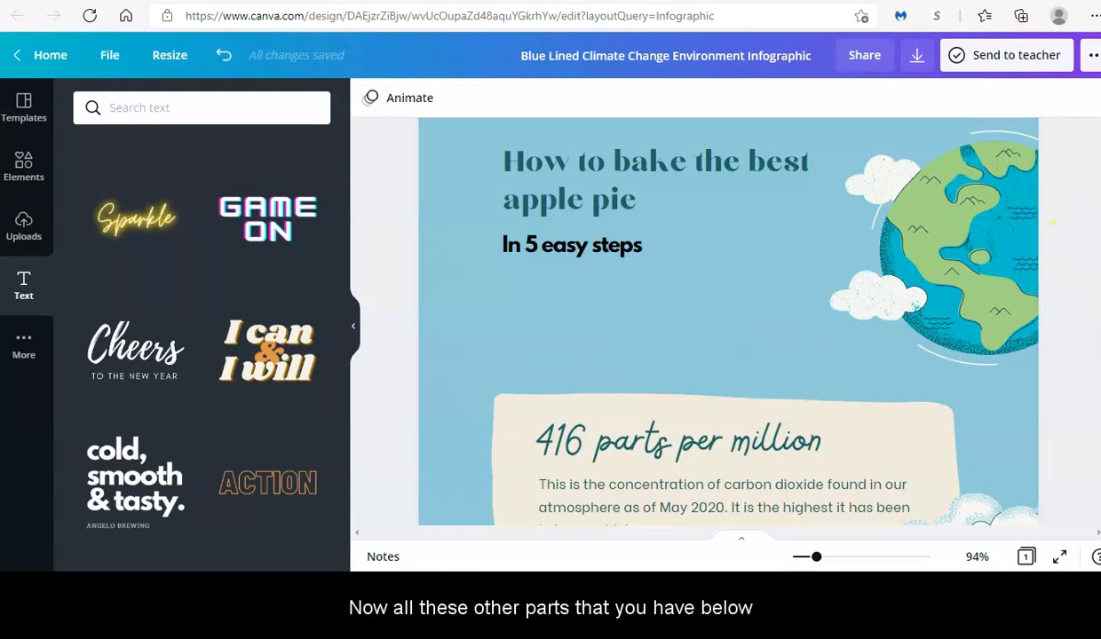
pyautogui.scroll(-5, 1052, 223)
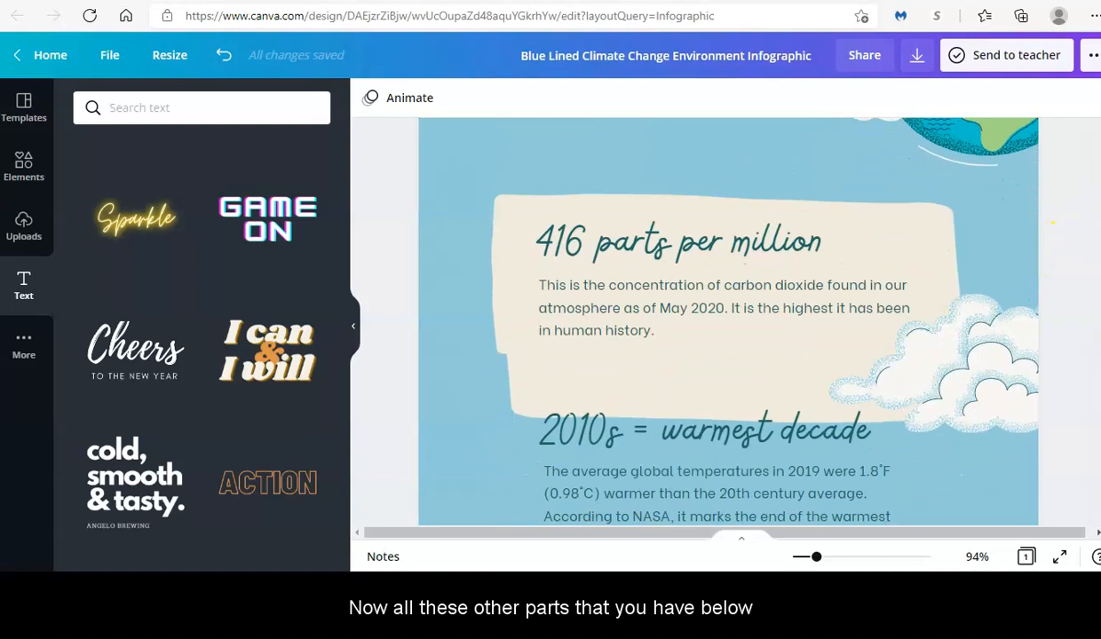
pyautogui.scroll(-5, 1052, 223)
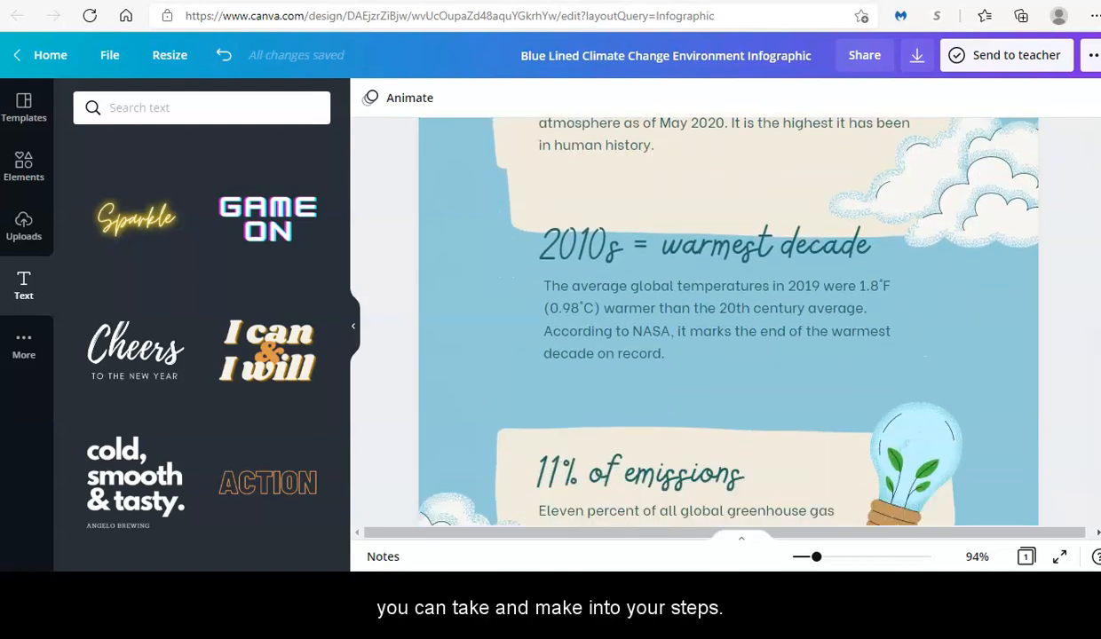
pyautogui.scroll(-8, 1053, 222)
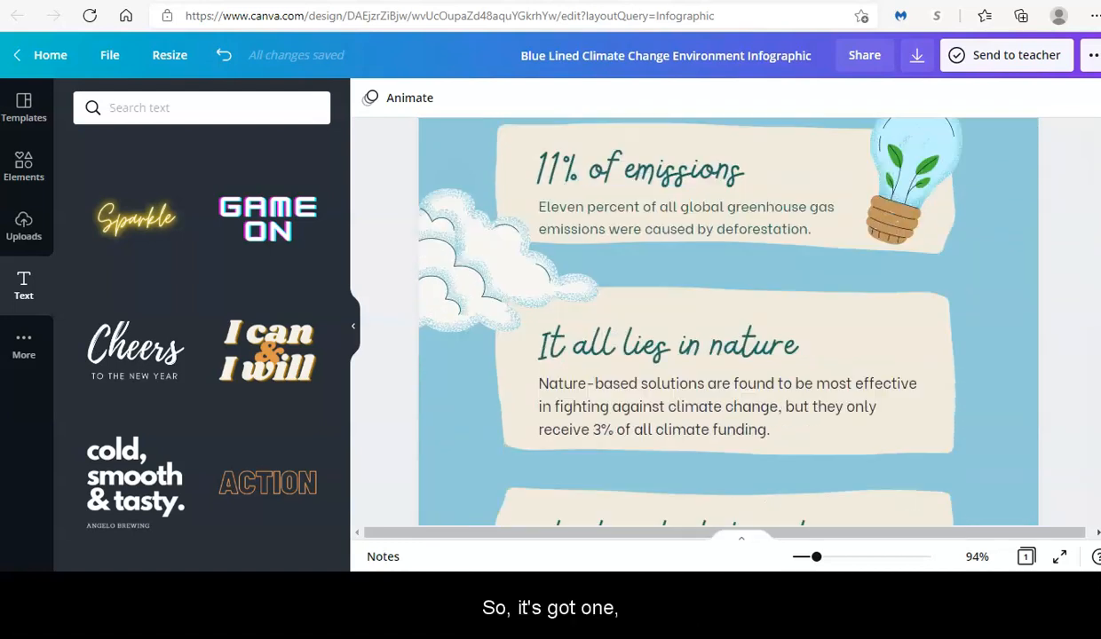
pyautogui.scroll(-4, 728, 320)
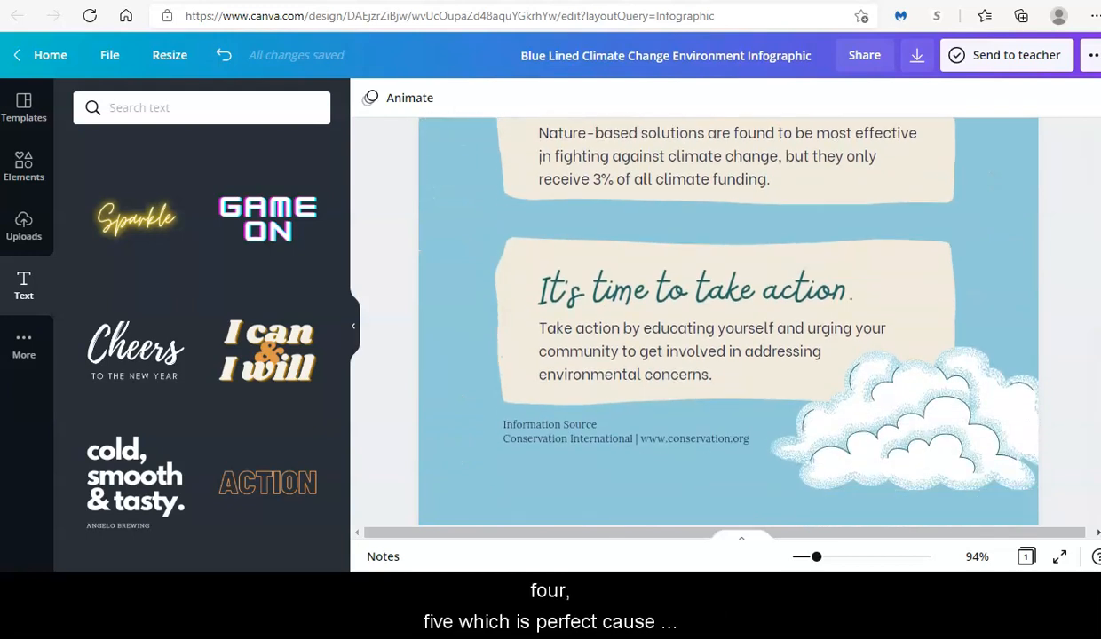
pyautogui.scroll(6, 728, 320)
pyautogui.scroll(4, 728, 319)
pyautogui.scroll(1, 823, 319)
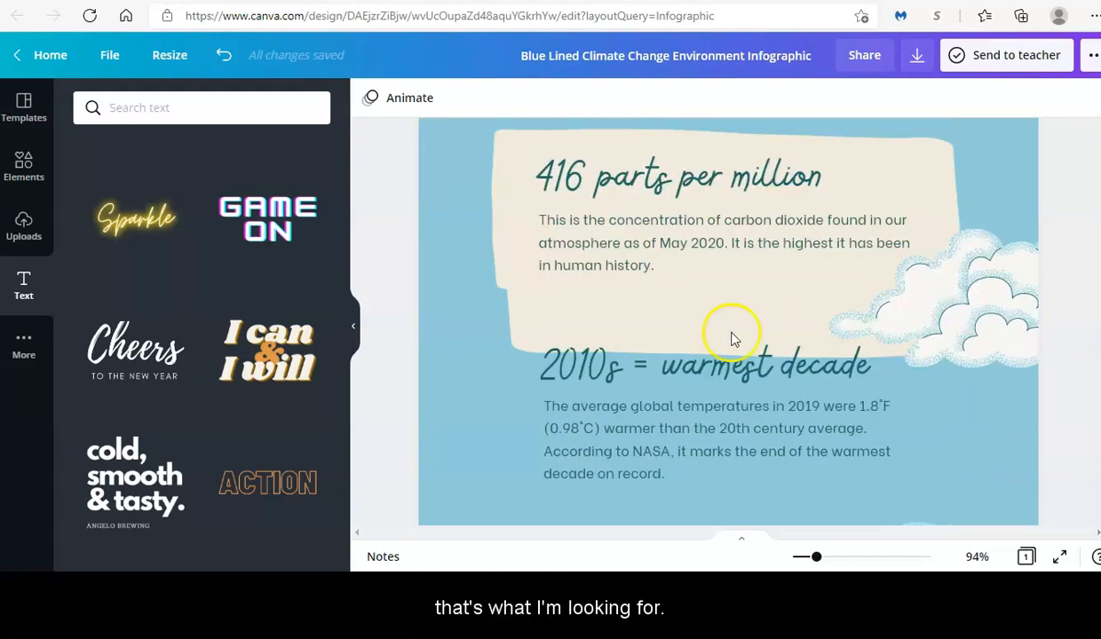
pyautogui.click(621, 406)
# - Nudge the beige paper shape down four steps so it sits behind the 2010s section
pyautogui.click(620, 411)
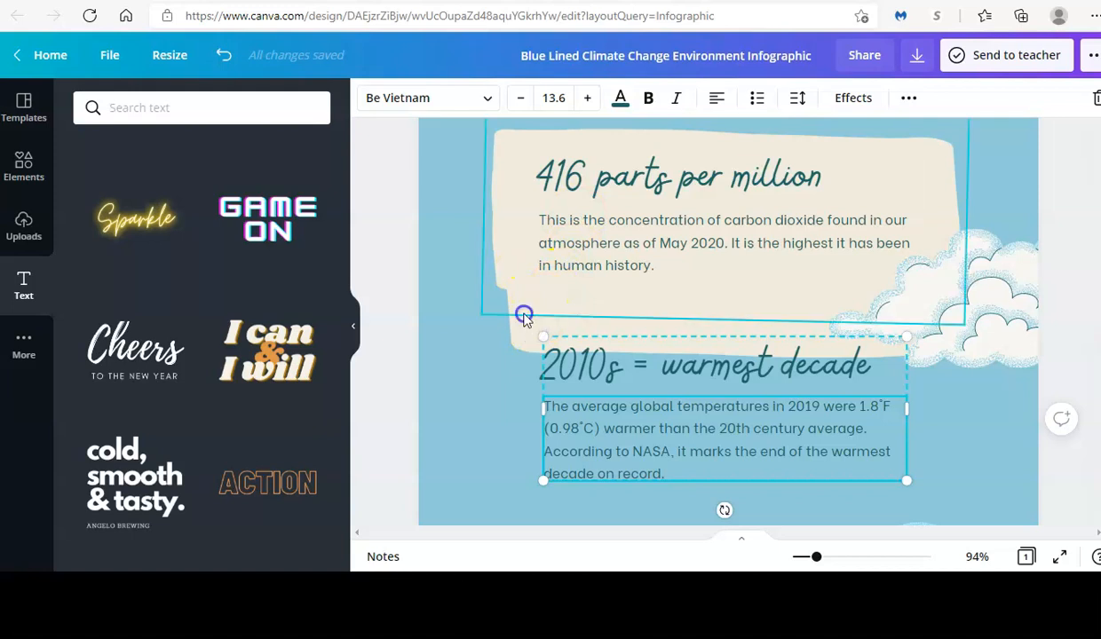
pyautogui.click(523, 316)
pyautogui.click(523, 316)
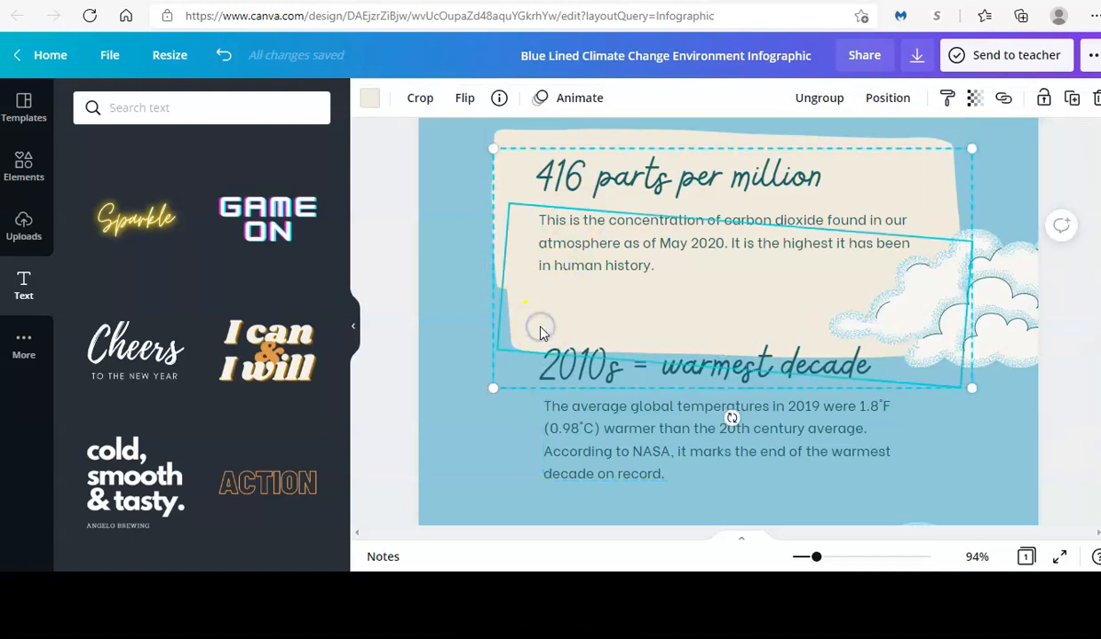
pyautogui.press('Down')
pyautogui.press('Down')
pyautogui.press('Down')
pyautogui.press('Down')
pyautogui.press('Down')
pyautogui.press('Down')
pyautogui.press('Down')
pyautogui.press('Down')
pyautogui.press('Down')
pyautogui.press('Down')
pyautogui.press('Down')
pyautogui.press('Down')
pyautogui.press('Down')
pyautogui.press('Down')
pyautogui.press('Down')
pyautogui.press('Down')
pyautogui.press('Down')
pyautogui.press('Down')
pyautogui.press('Down')
pyautogui.press('Down')
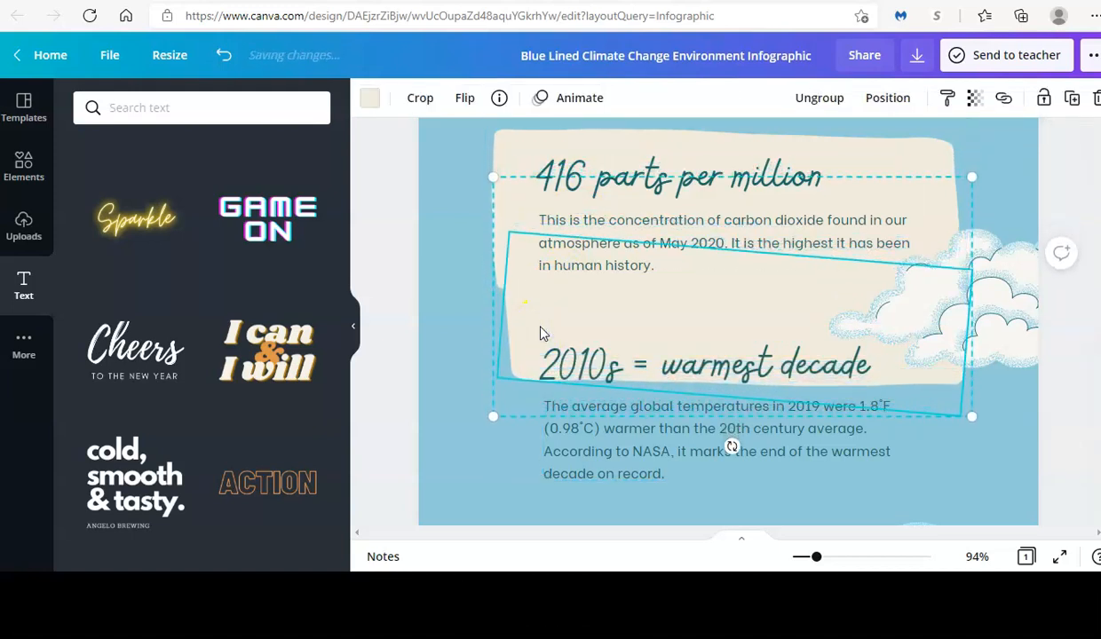
pyautogui.press('Down')
pyautogui.press('Down')
pyautogui.press('Down')
pyautogui.press('Down')
pyautogui.press('Down')
pyautogui.press('Down')
pyautogui.press('Down')
pyautogui.press('Down')
pyautogui.press('Down')
pyautogui.press('Down')
pyautogui.press('Down')
pyautogui.press('Down')
pyautogui.press('Down')
pyautogui.press('Down')
pyautogui.press('Down')
pyautogui.press('Down')
pyautogui.press('Down')
pyautogui.press('Down')
pyautogui.press('Down')
pyautogui.press('Down')
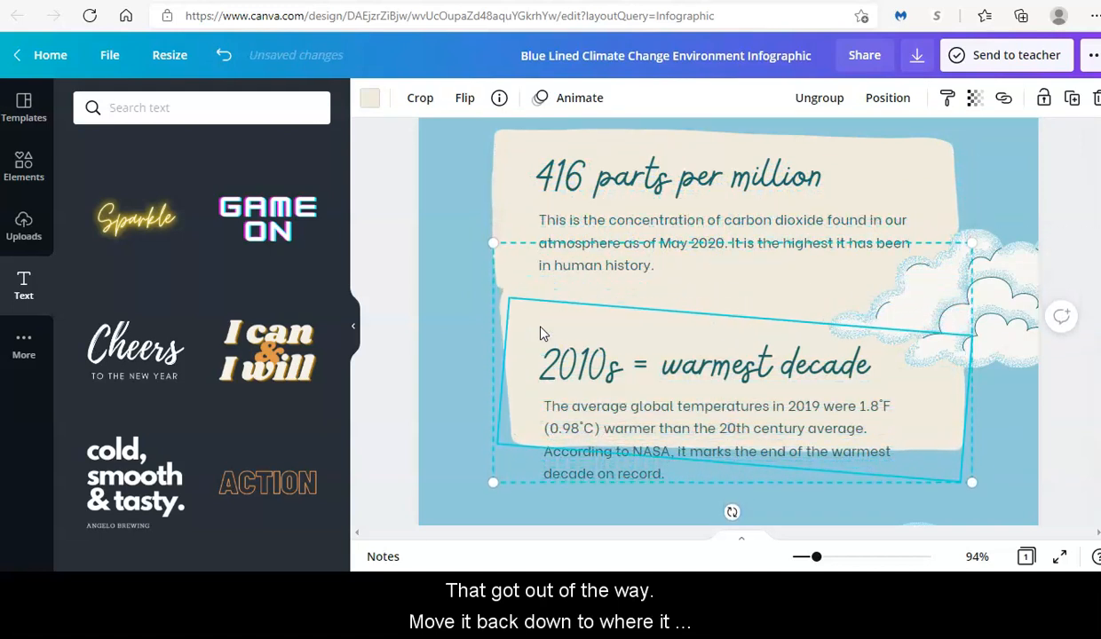
pyautogui.press('Down')
pyautogui.press('Down')
pyautogui.press('Down')
pyautogui.press('Down')
pyautogui.press('Down')
pyautogui.press('Down')
pyautogui.press('Down')
pyautogui.press('Down')
pyautogui.press('Down')
pyautogui.press('Down')
pyautogui.press('Down')
pyautogui.press('Down')
pyautogui.press('Down')
pyautogui.press('Down')
pyautogui.press('Down')
pyautogui.press('Down')
pyautogui.press('Down')
pyautogui.press('Down')
pyautogui.press('Down')
pyautogui.press('Down')
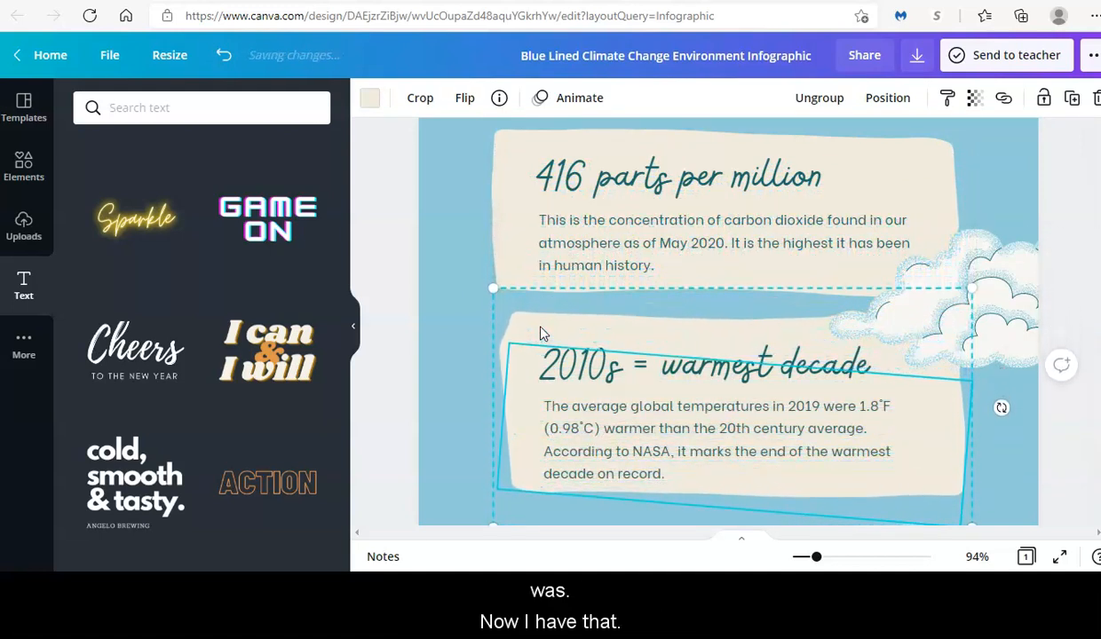
pyautogui.press('Down')
pyautogui.press('Down')
pyautogui.press('Down')
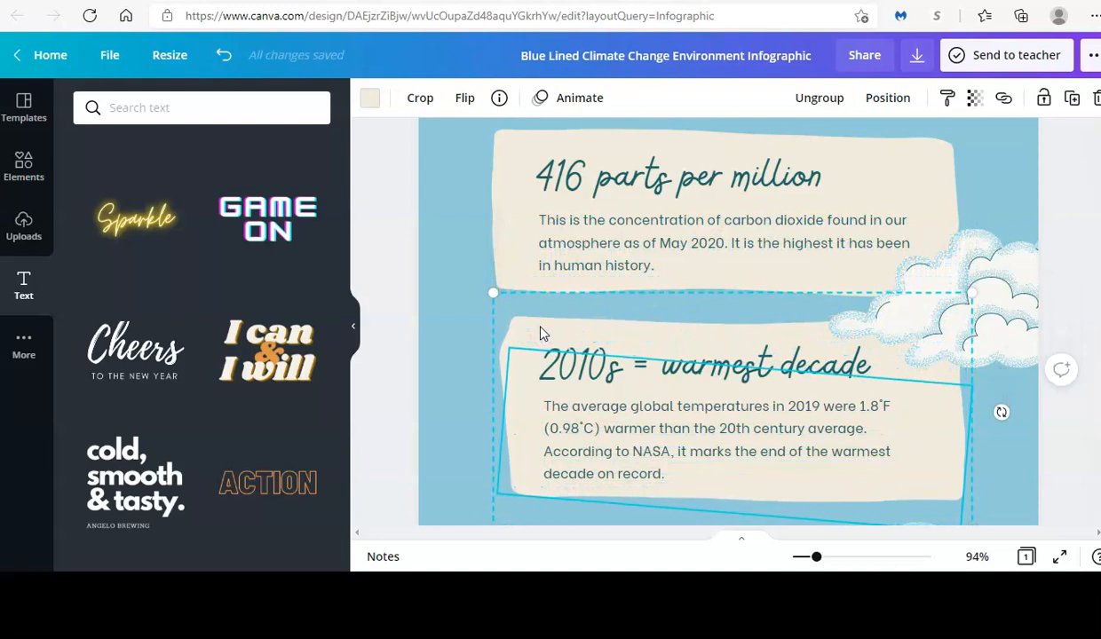
# - Replace the '416 parts per million' heading with '1. Gather your ingredients'
pyautogui.click(355, 327)
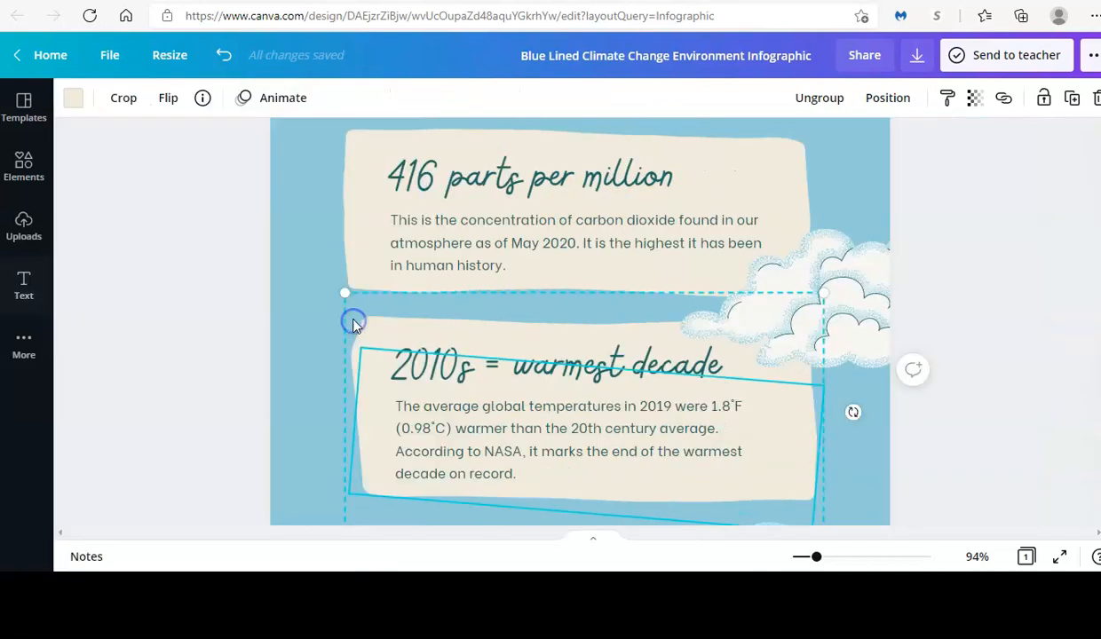
pyautogui.doubleClick(501, 176)
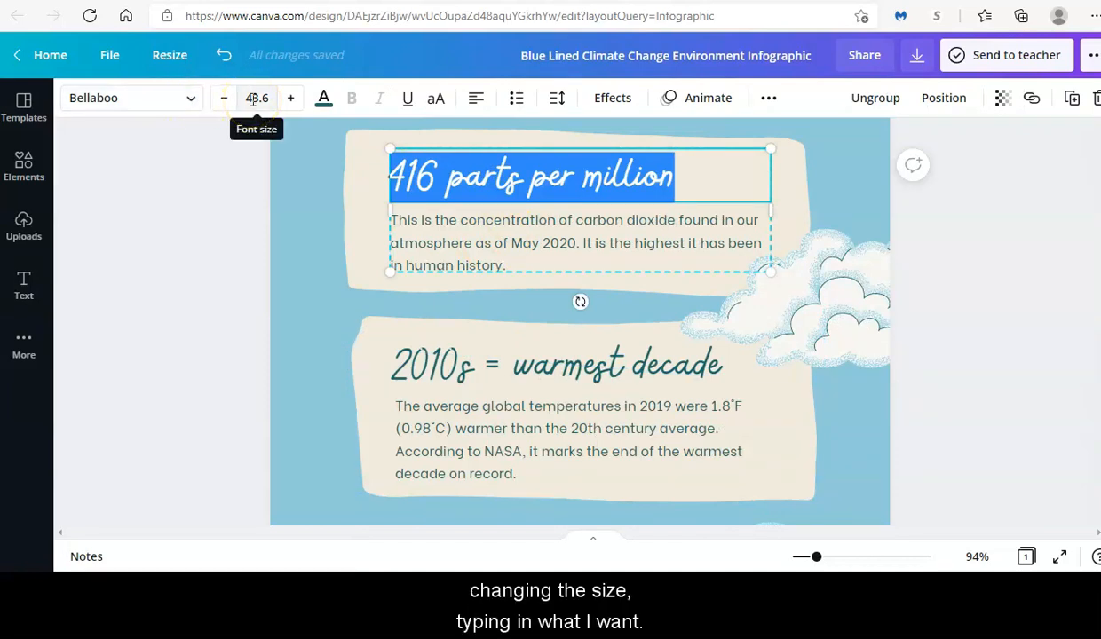
pyautogui.write('1.')
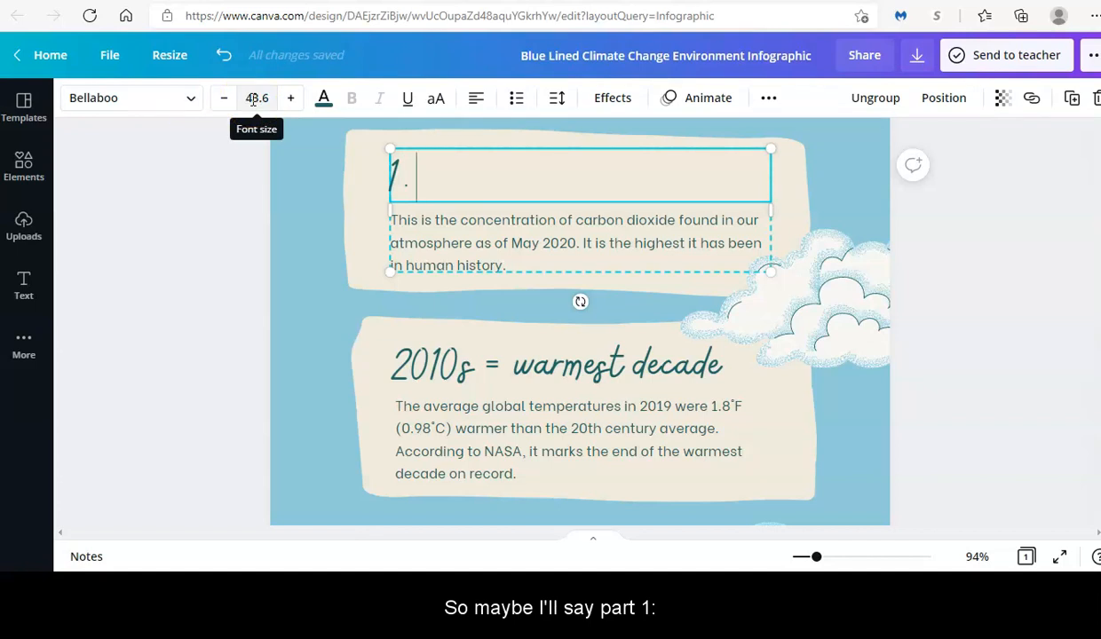
pyautogui.write(' Gat')
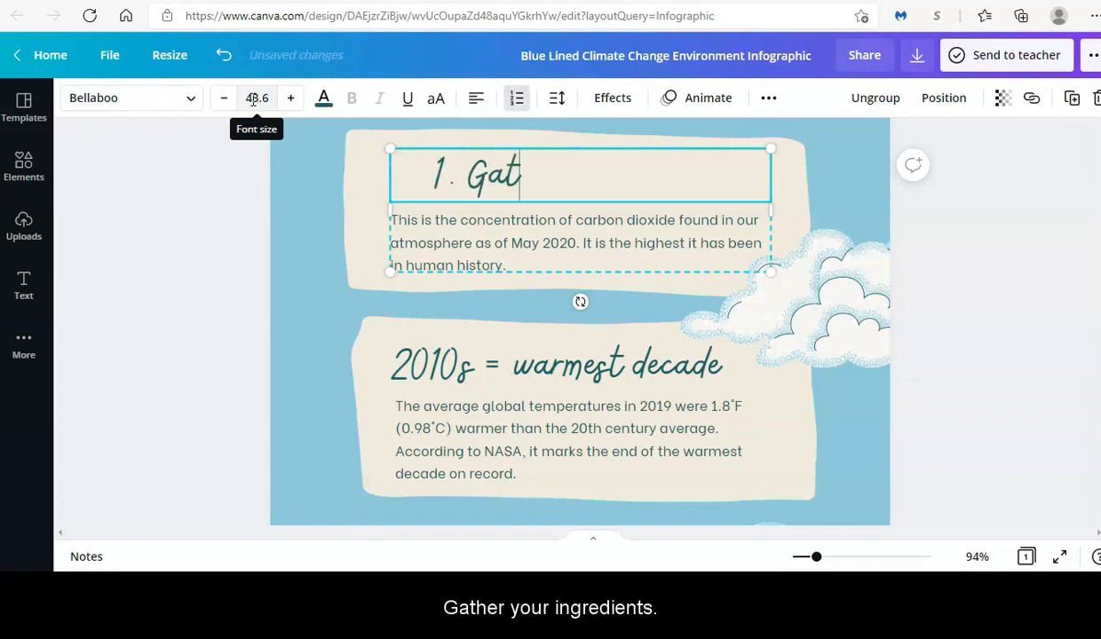
pyautogui.write('her your ingredients')
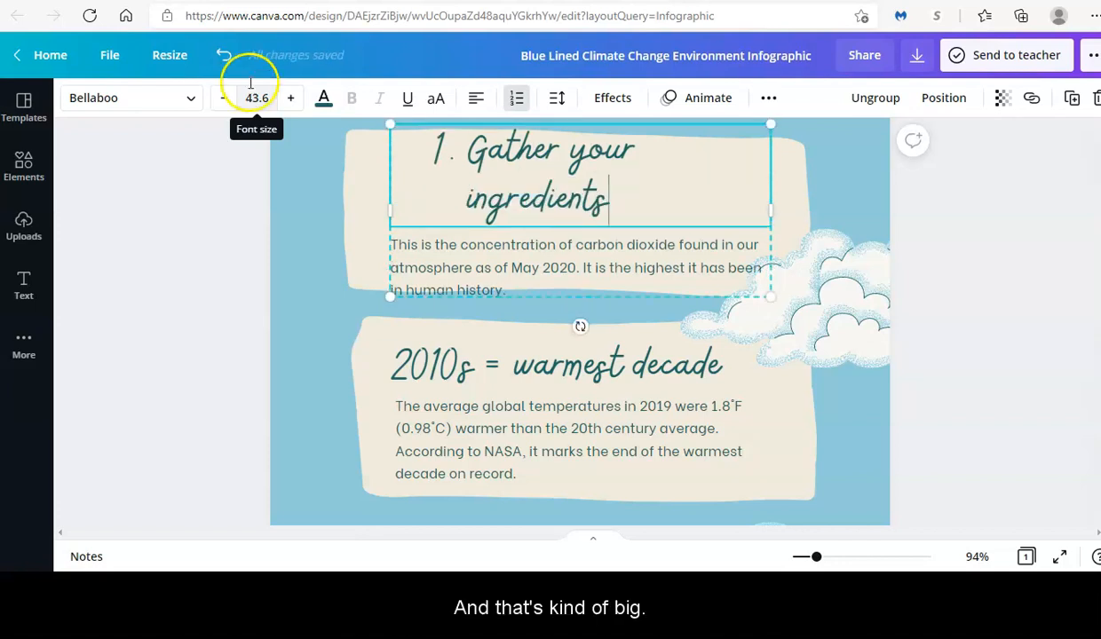
# - Set the new step 1 heading to size 30 so it fits one line
pyautogui.click(485, 161)
pyautogui.doubleClick(485, 162)
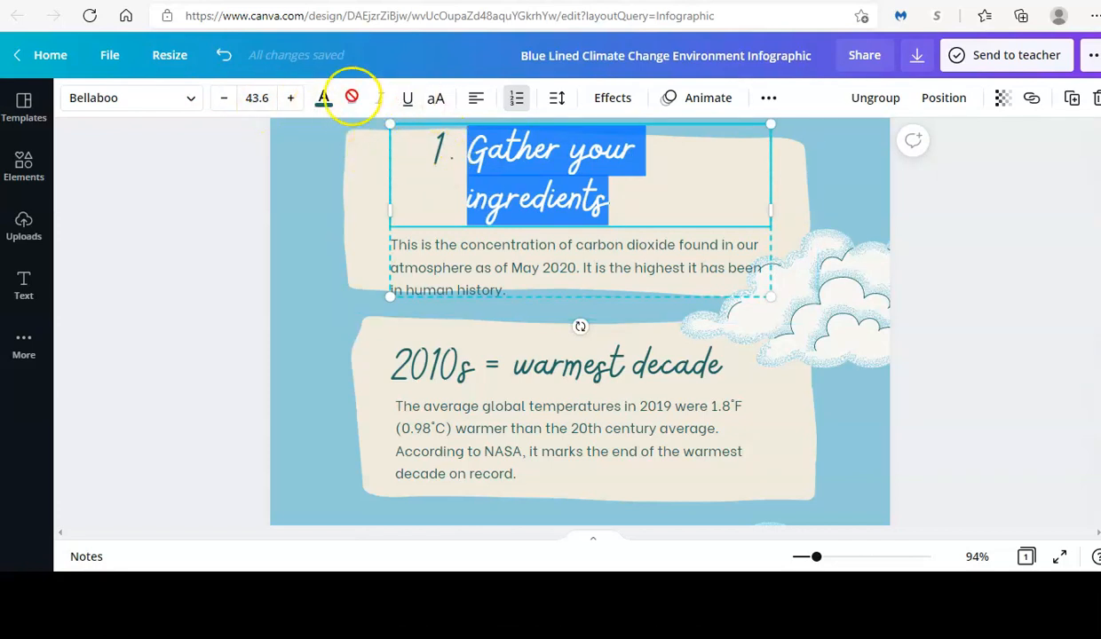
pyautogui.click(257, 98)
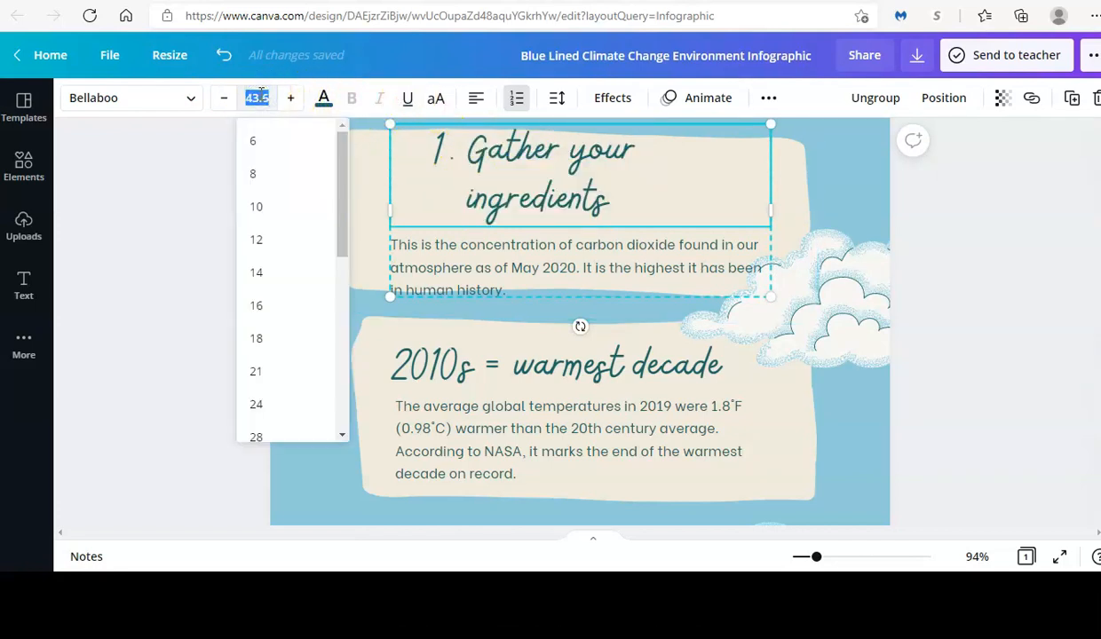
pyautogui.press('Return')
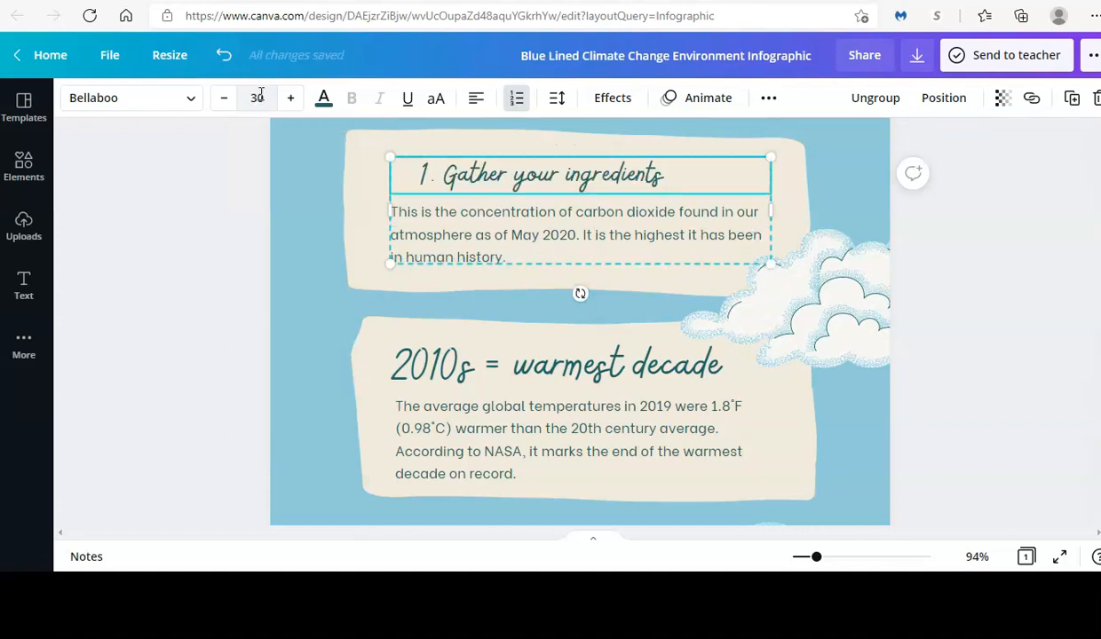
# - Retype the 2010s heading as '2. Pre-heat the oven to 350 degrees.' at size 30
pyautogui.doubleClick(487, 373)
pyautogui.write('2')
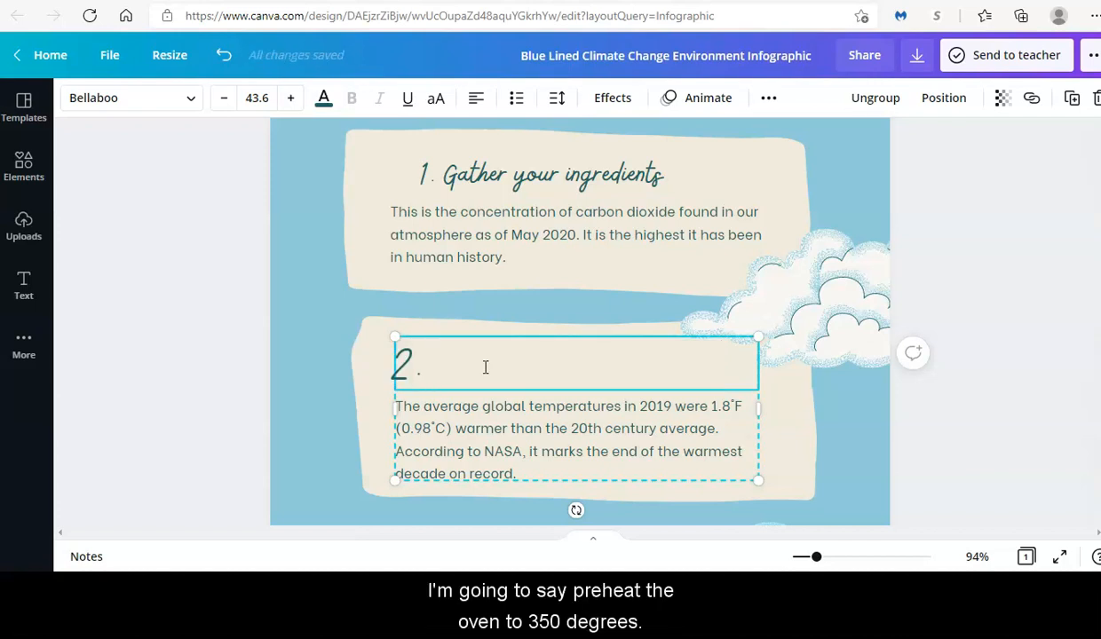
pyautogui.write('. Pre-heat the oven to')
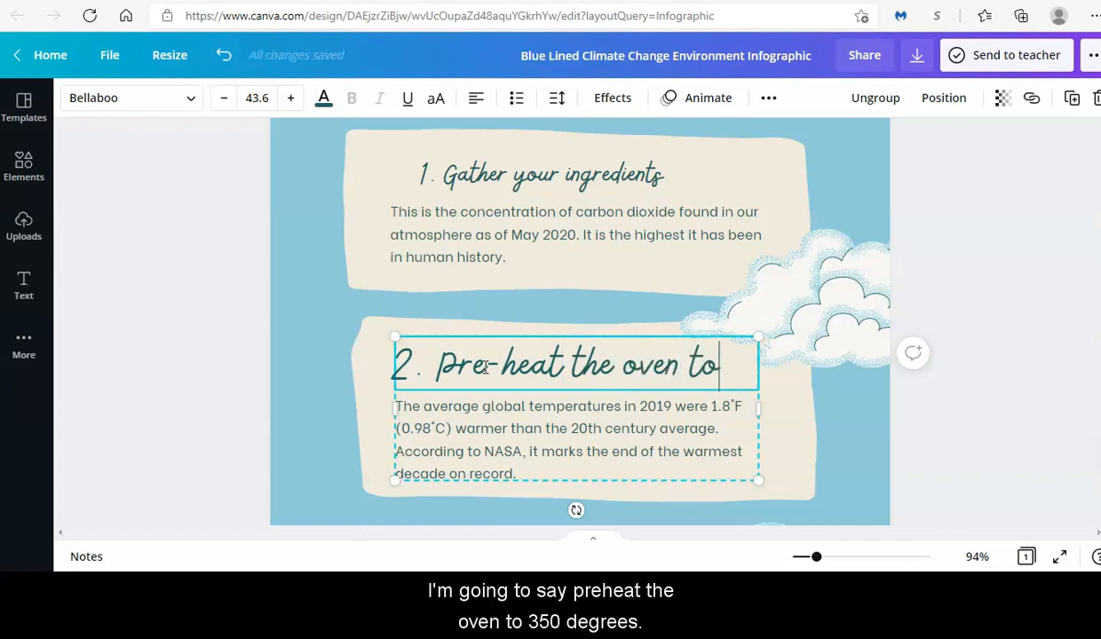
pyautogui.write(' 35')
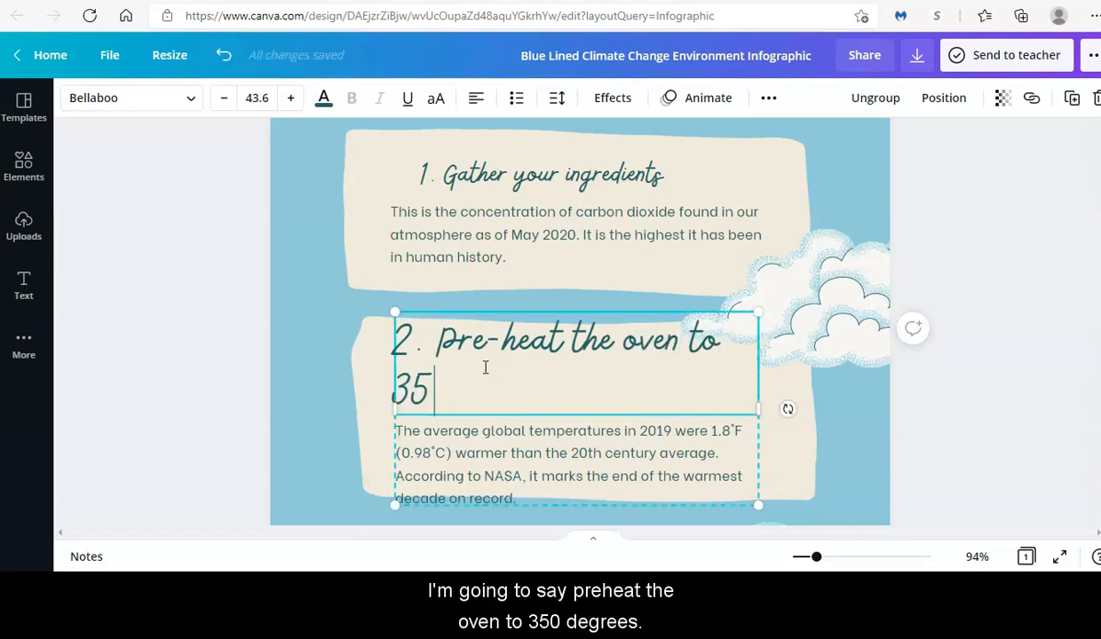
pyautogui.write('0 degrees.')
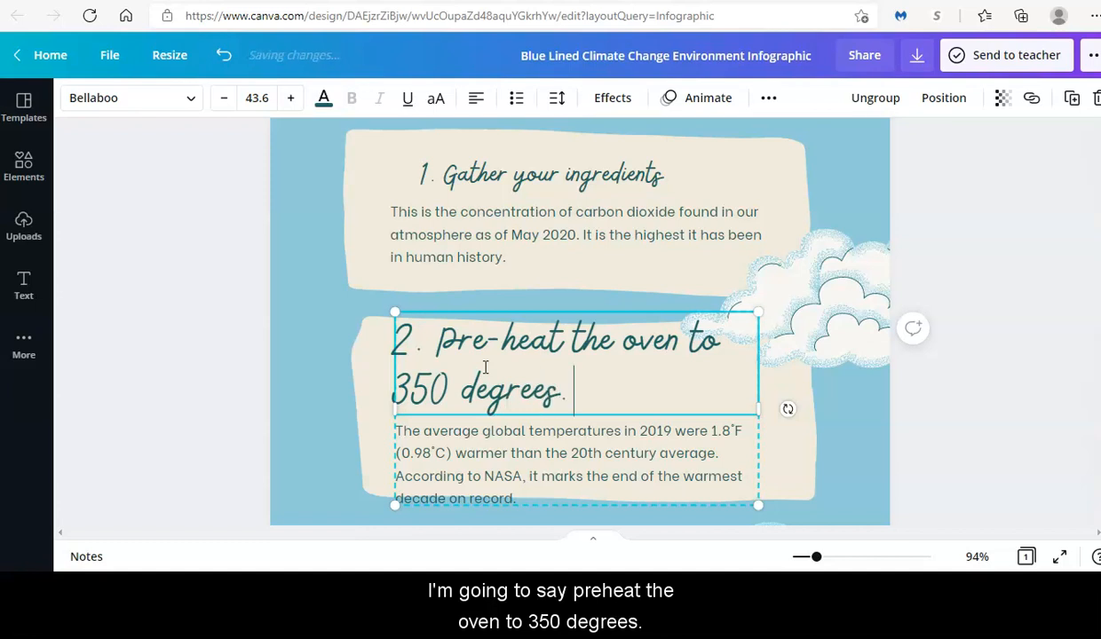
pyautogui.click(486, 388)
pyautogui.tripleClick(478, 362)
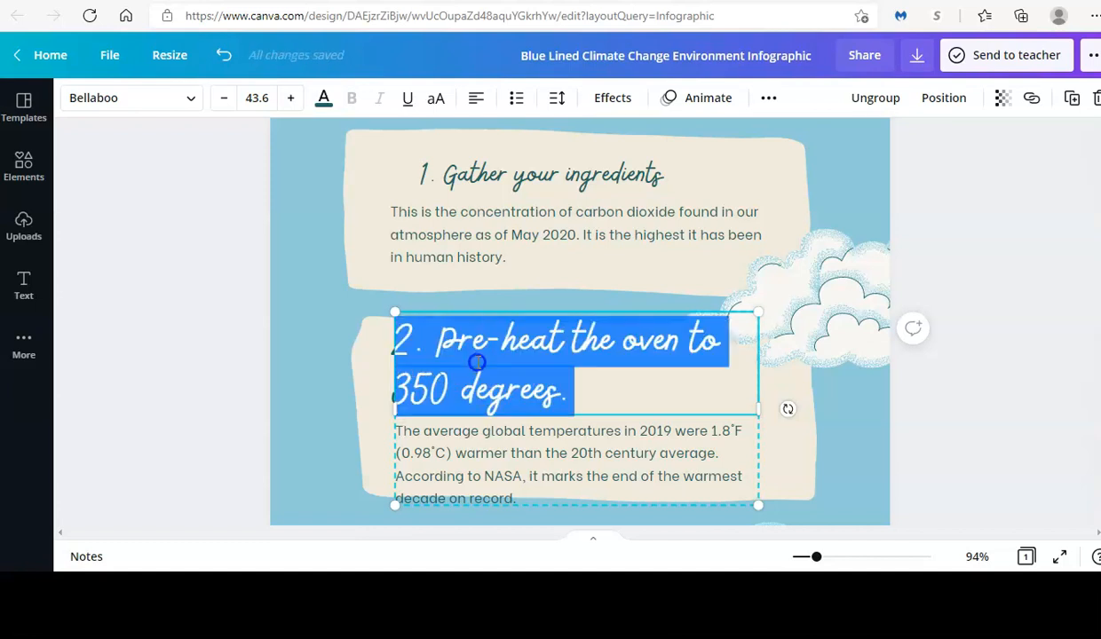
pyautogui.click(253, 97)
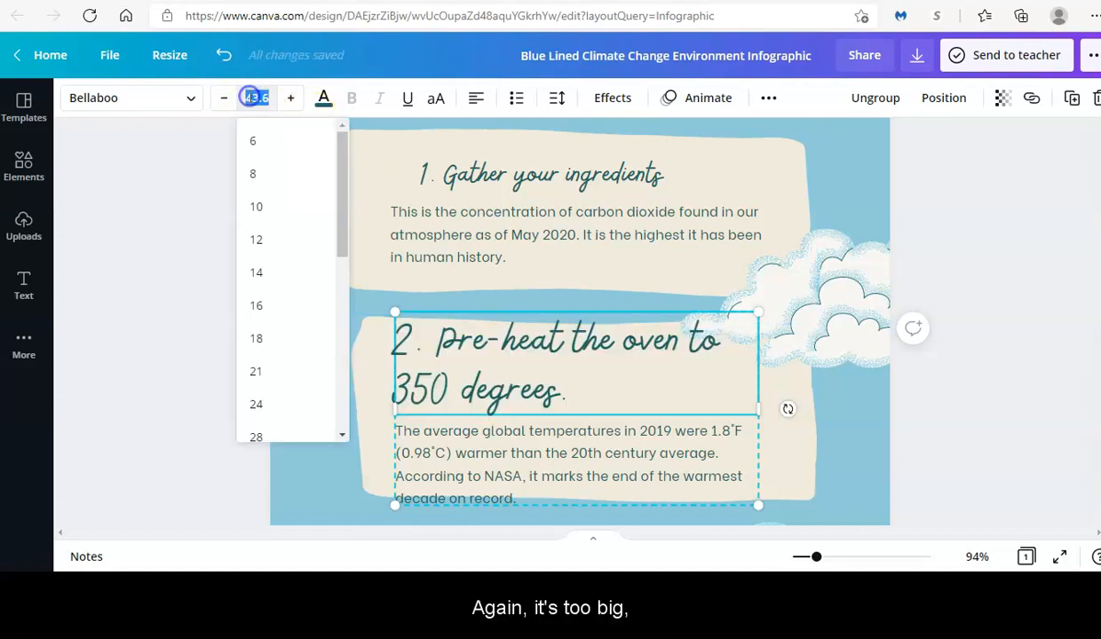
pyautogui.write('30')
pyautogui.press('Return')
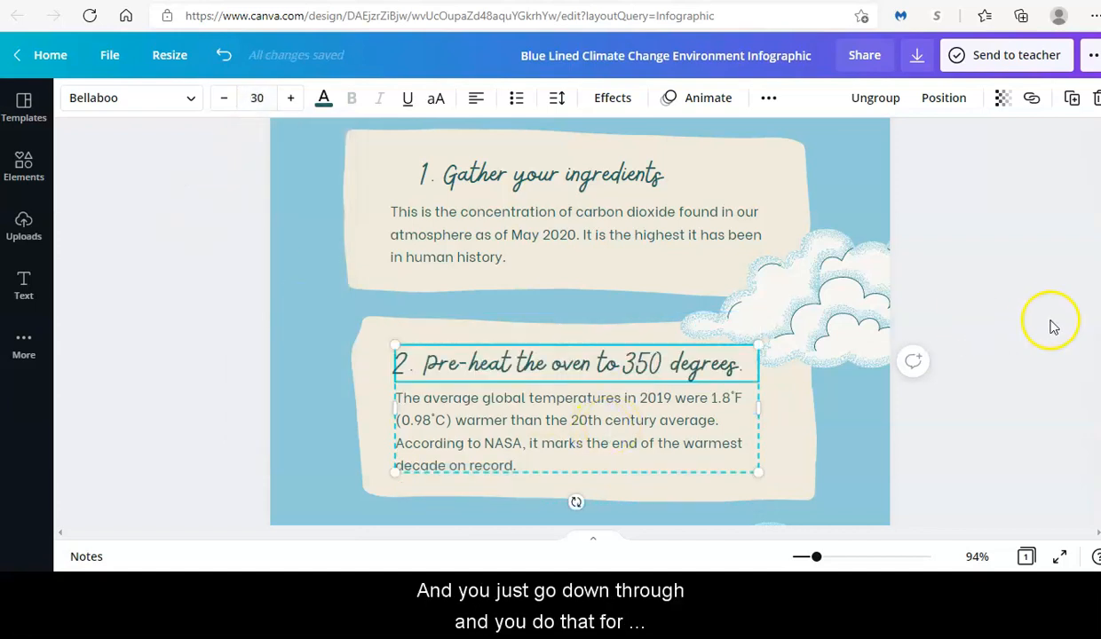
pyautogui.scroll(-5, 580, 320)
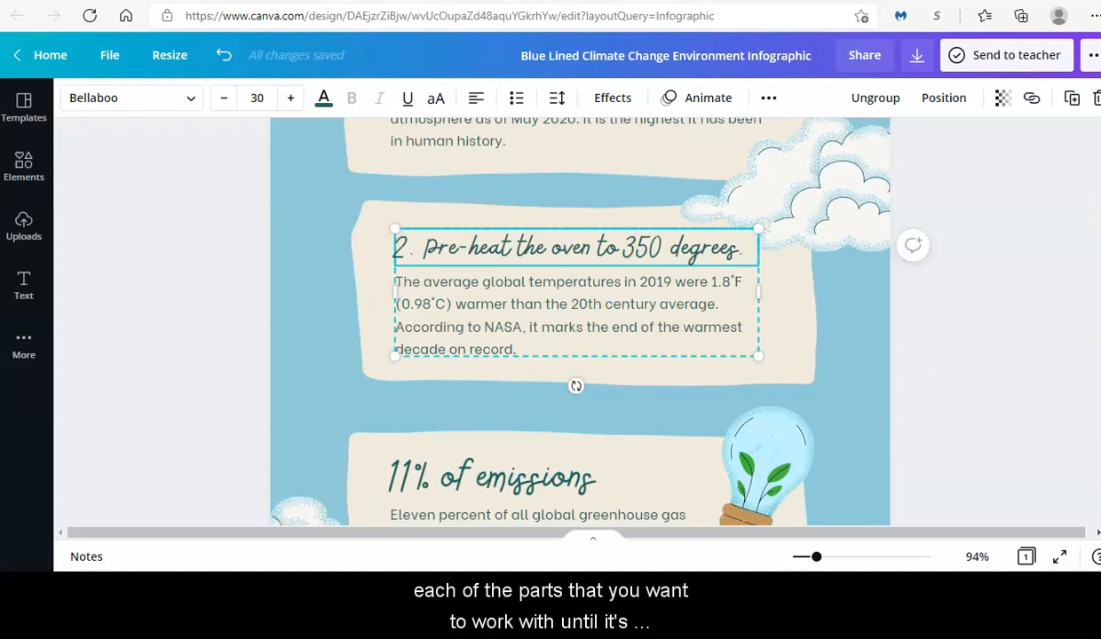
pyautogui.scroll(6, 580, 320)
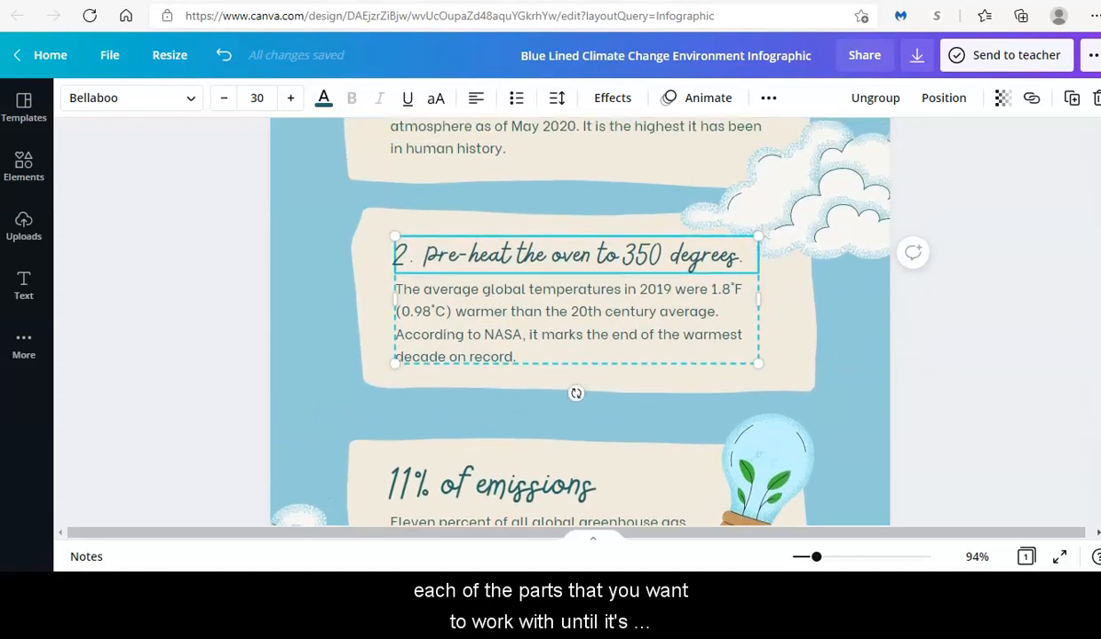
pyautogui.scroll(2, 579, 320)
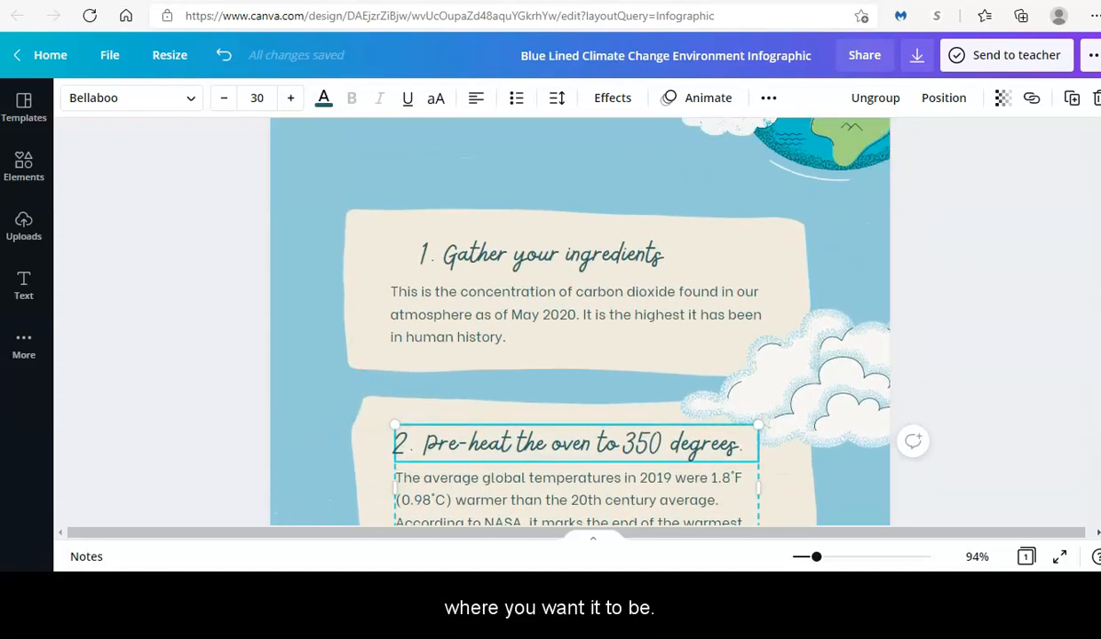
pyautogui.click(1003, 329)
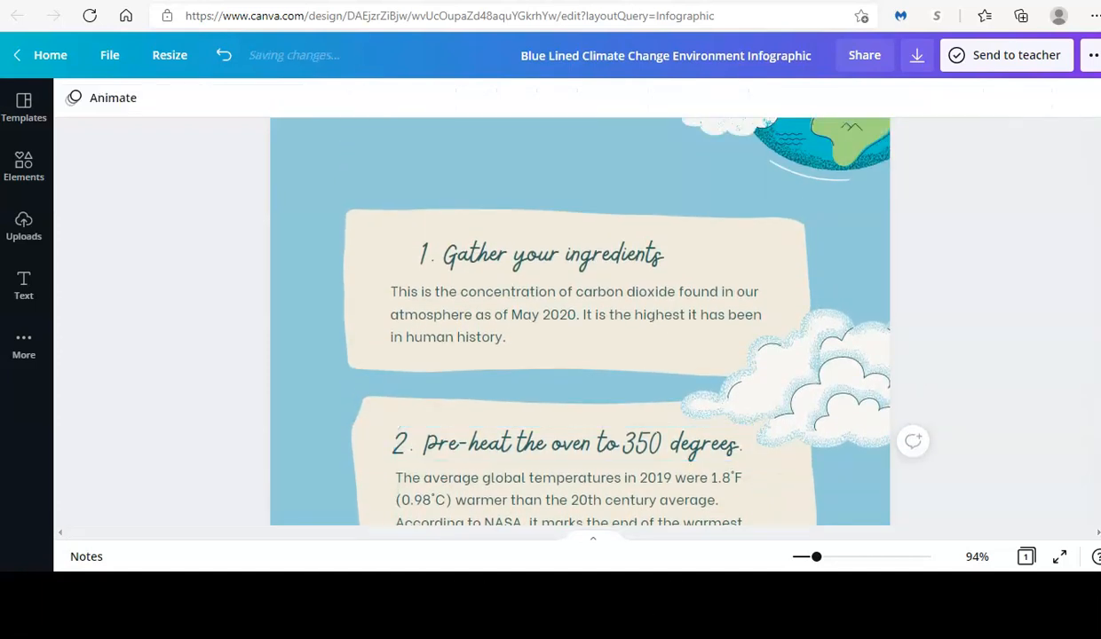
pyautogui.doubleClick(558, 326)
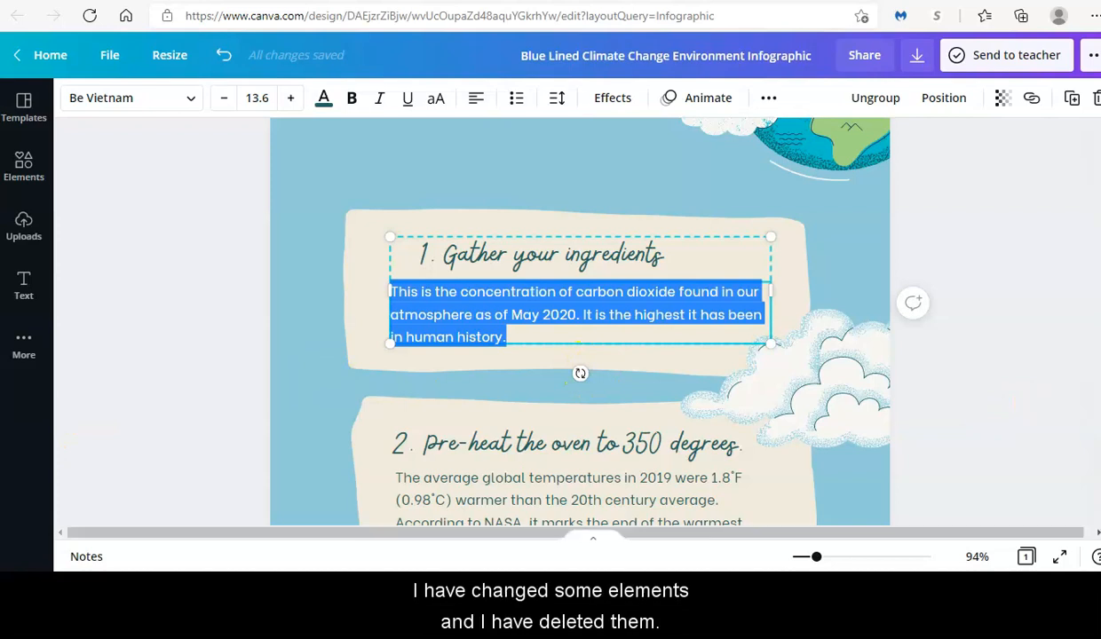
pyautogui.scroll(3, 1019, 399)
pyautogui.click(616, 371)
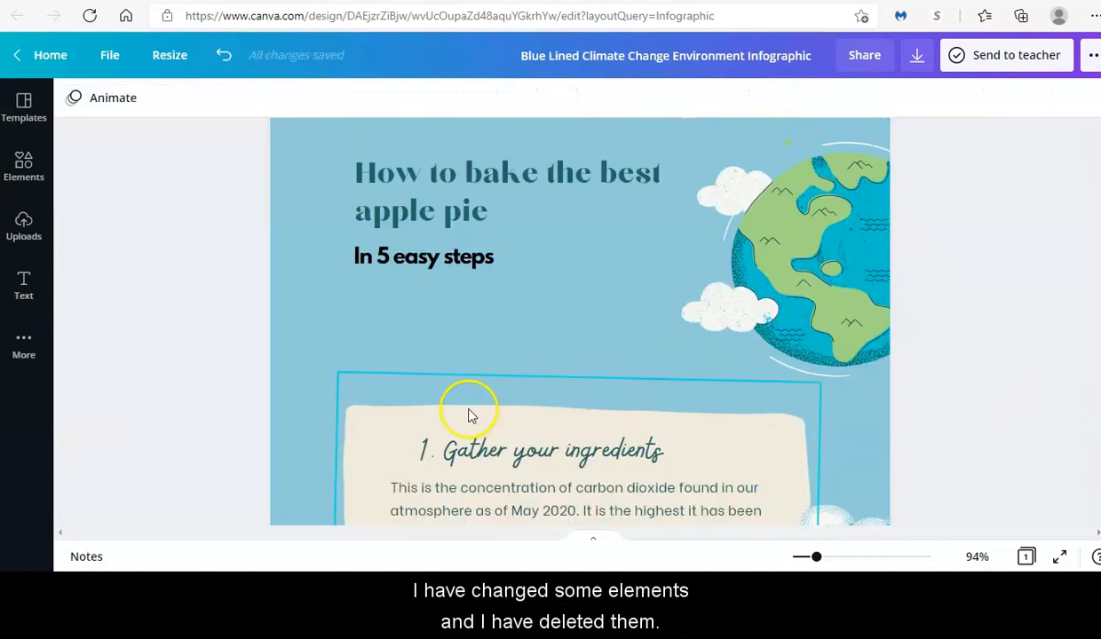